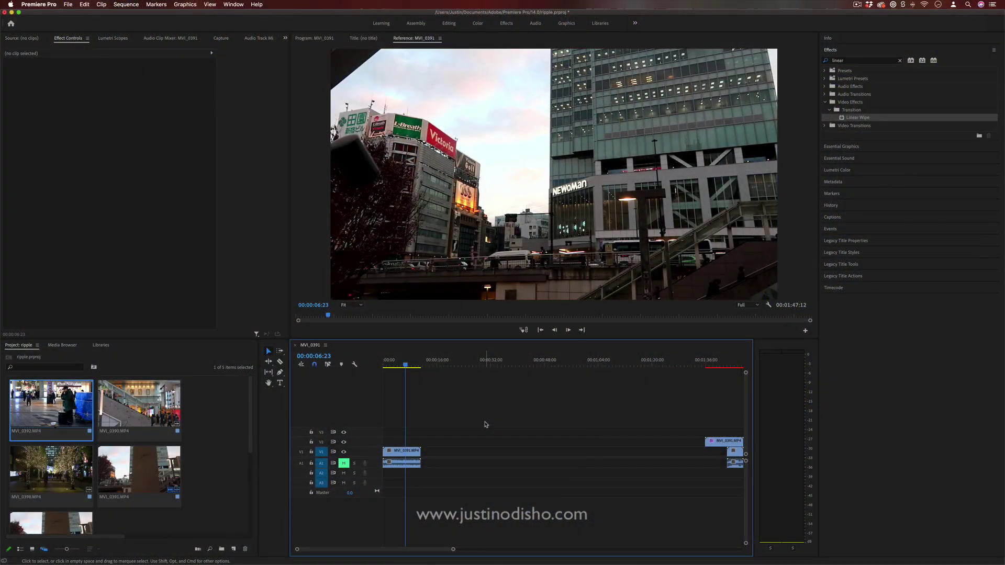
# Step: Find the Linear Wipe video effect and apply it to the MVI_0391.MP4 clip at the start of the sequence
pyautogui.click(411, 454)
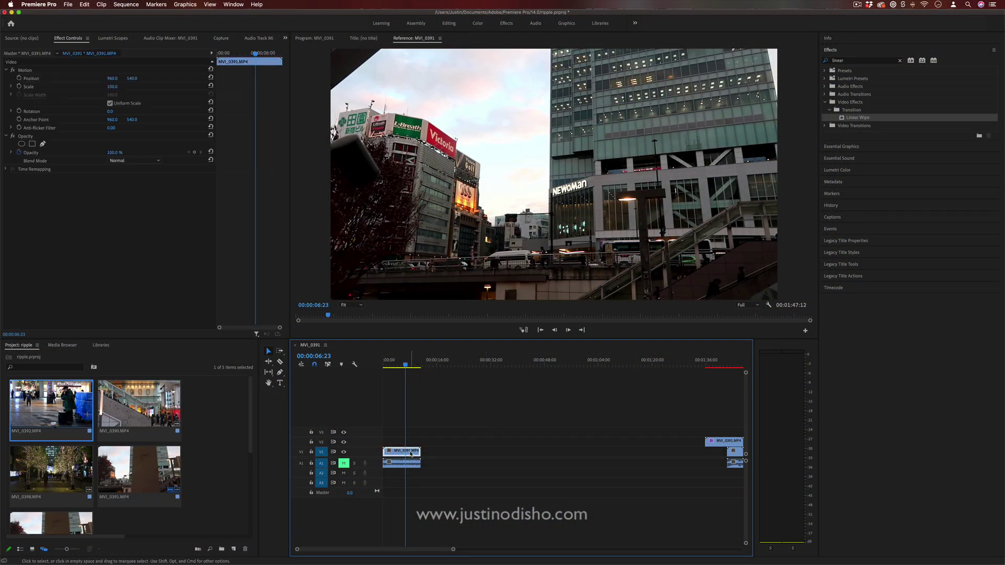
pyautogui.moveTo(405, 367)
pyautogui.mouseDown()
pyautogui.moveTo(391, 366)
pyautogui.moveTo(400, 368)
pyautogui.mouseUp()
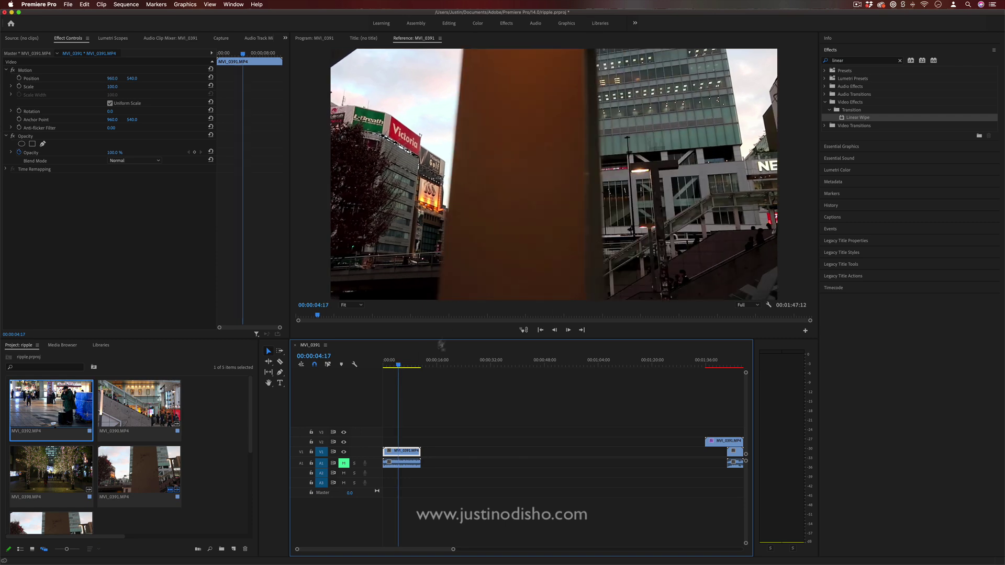
pyautogui.press('space')
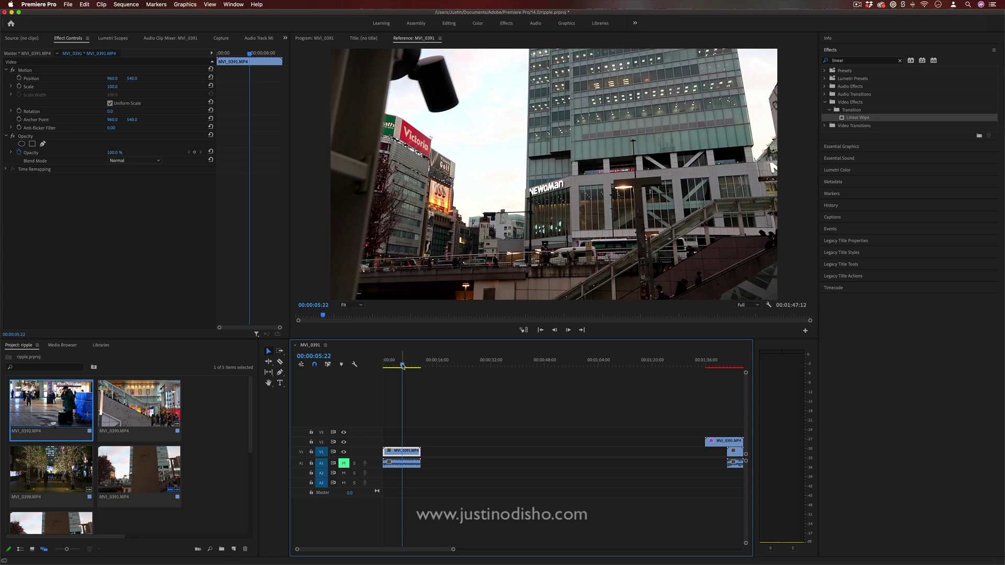
pyautogui.moveTo(403, 364); pyautogui.dragTo(415, 364)
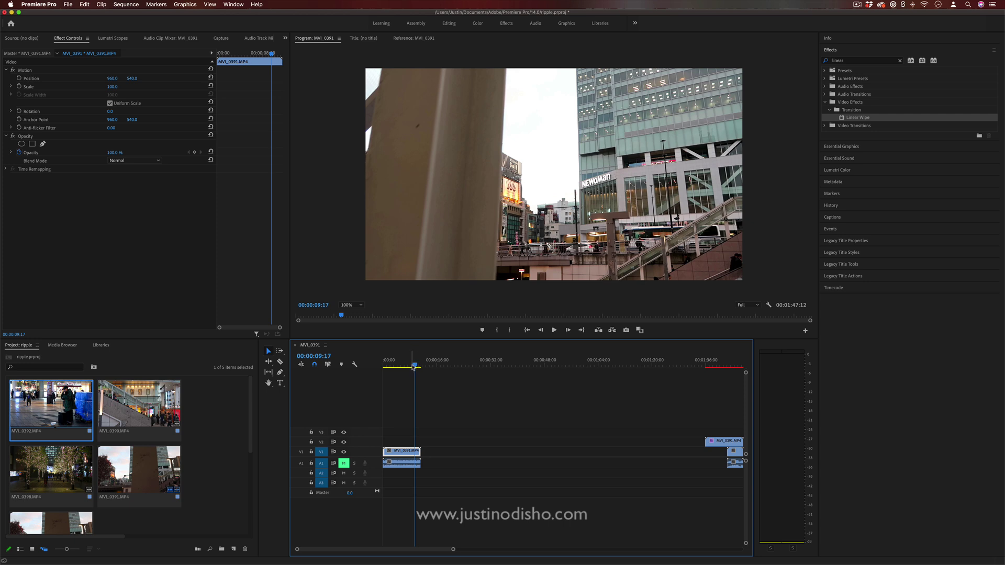
pyautogui.click(832, 60)
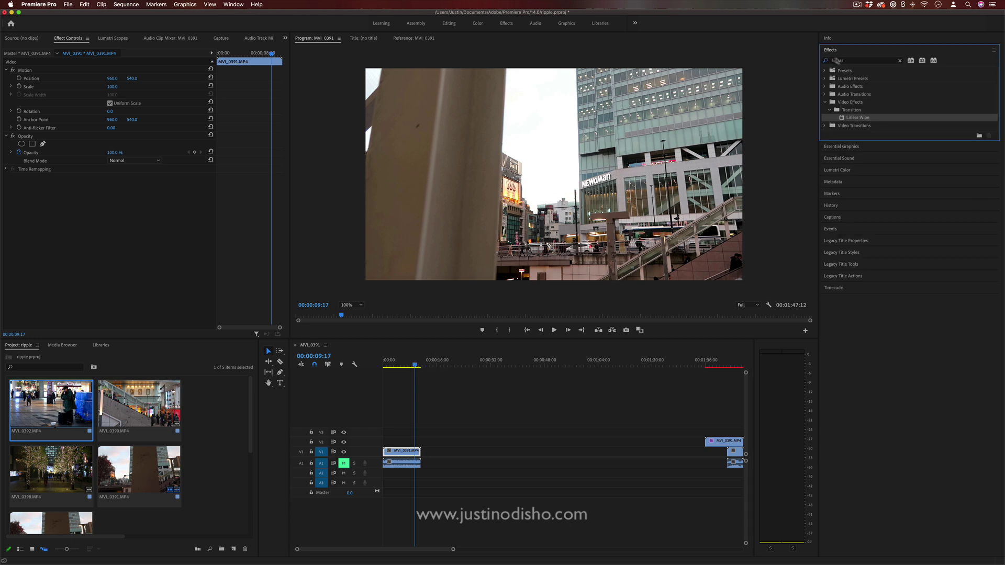
pyautogui.click(852, 61)
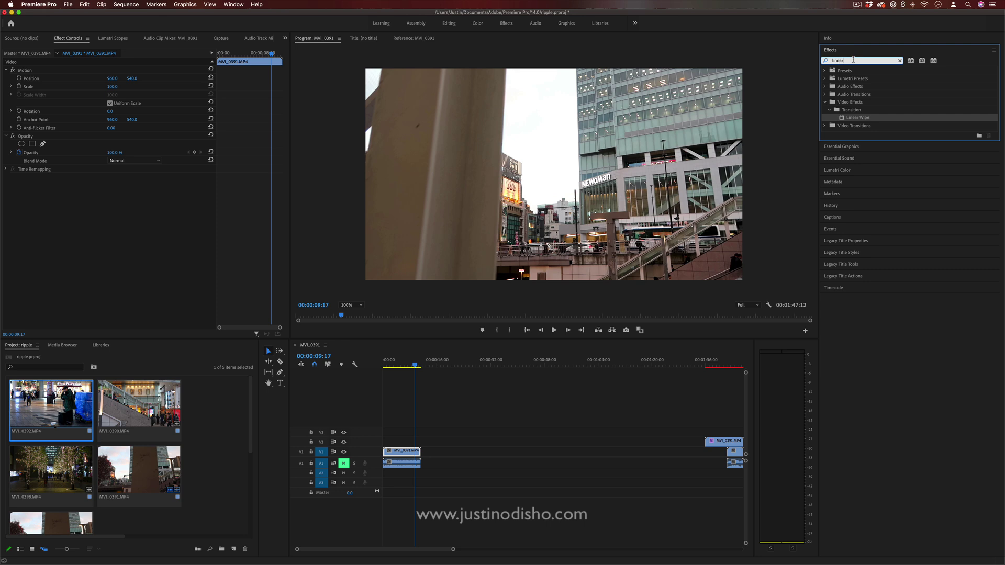
pyautogui.click(861, 119)
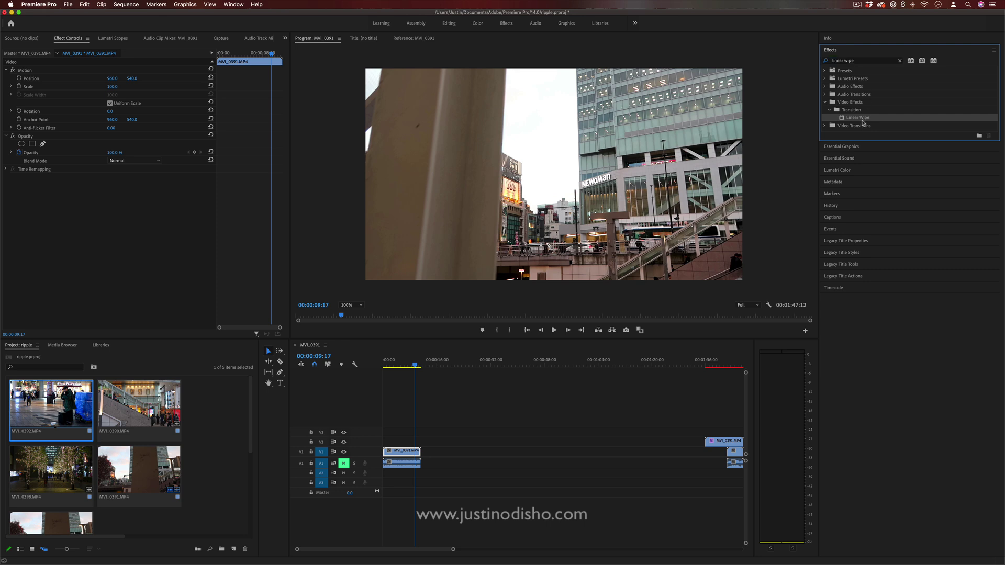
pyautogui.moveTo(865, 120); pyautogui.dragTo(413, 454)
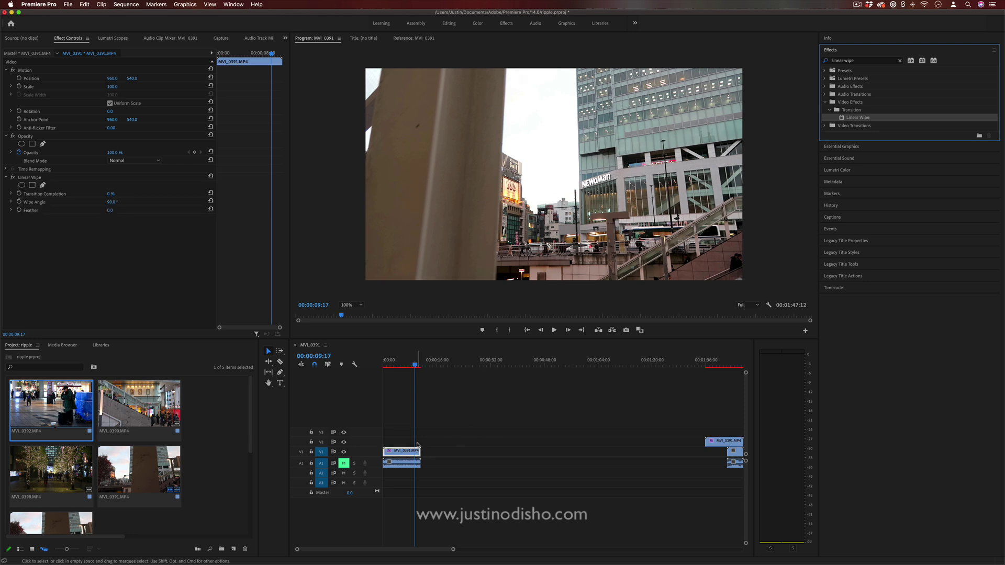
# Step: Position the playhead at 00:00:08:13, where the passing pillar completely fills the right side of the frame
pyautogui.press('Left')
pyautogui.click(433, 402)
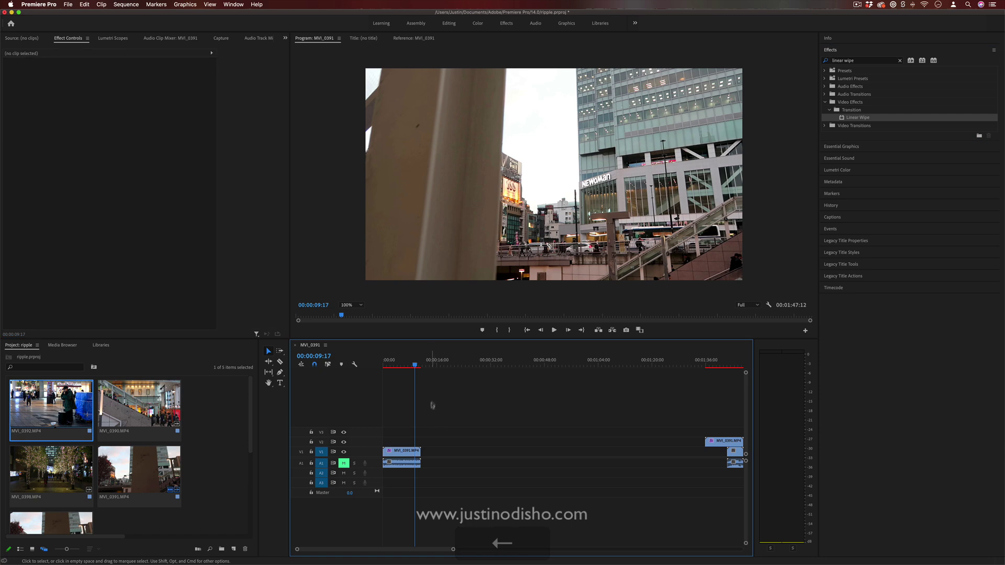
pyautogui.press('Up')
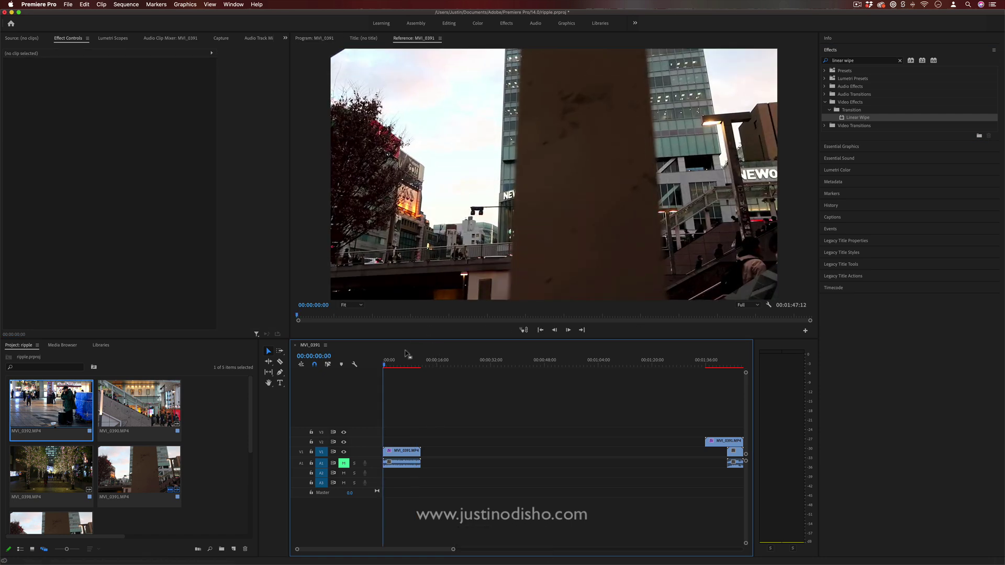
pyautogui.moveTo(396, 366); pyautogui.dragTo(410, 367)
pyautogui.press('Right')
pyautogui.press('Right')
pyautogui.press('Right')
pyautogui.press('Right')
pyautogui.press('Right')
pyautogui.press('Right')
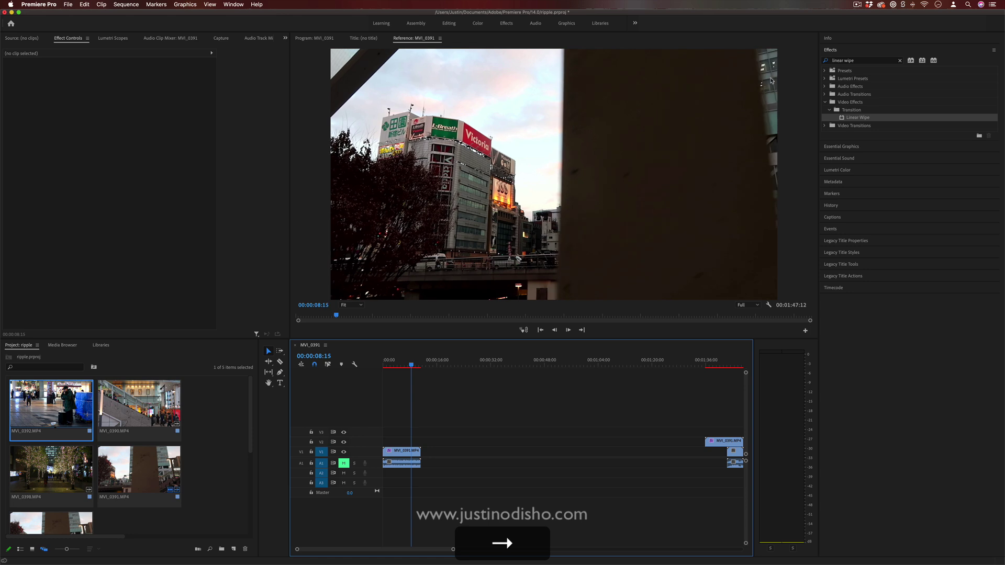
pyautogui.press('Left')
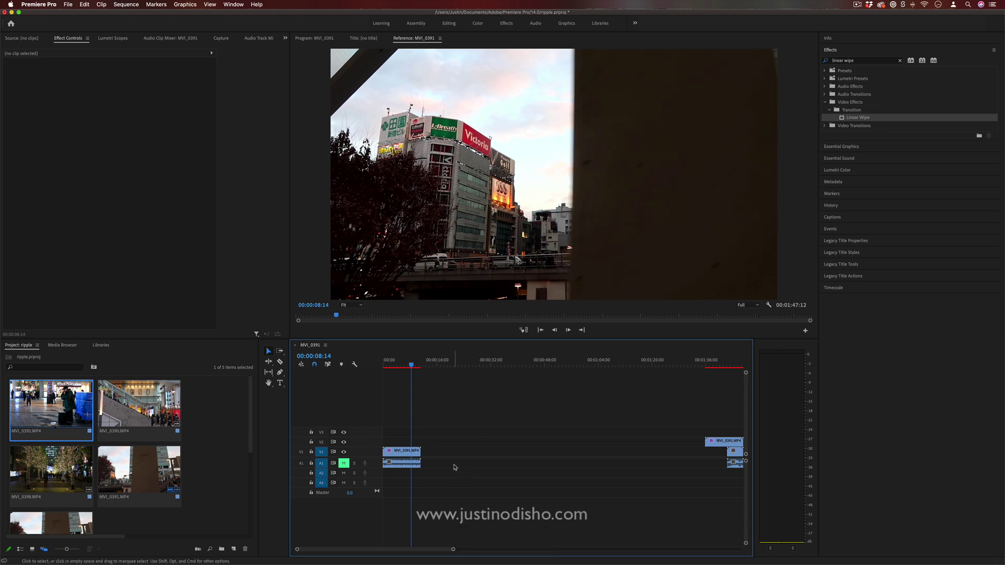
pyautogui.click(429, 464)
pyautogui.moveTo(453, 549); pyautogui.dragTo(433, 551)
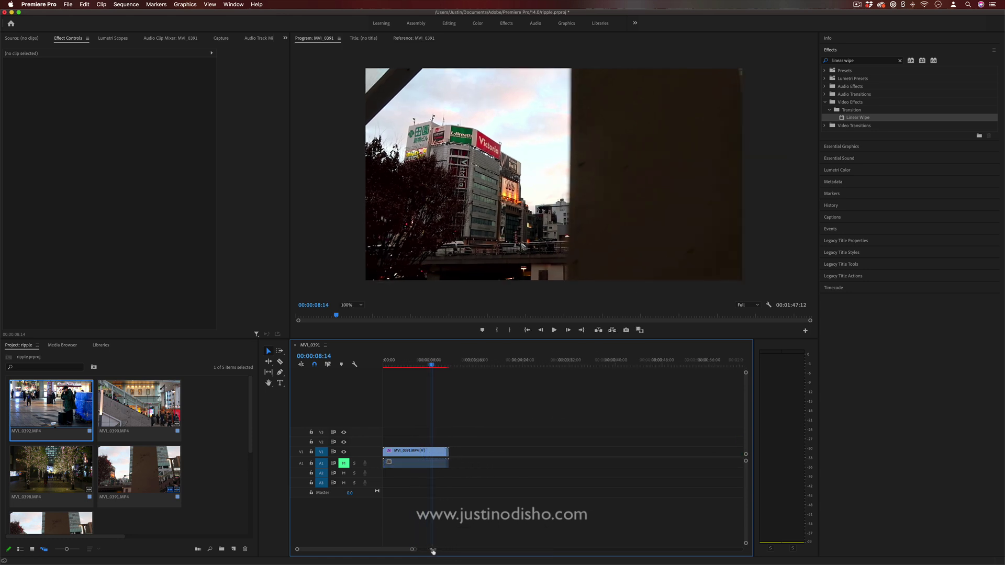
pyautogui.press('Left')
pyautogui.press('Right')
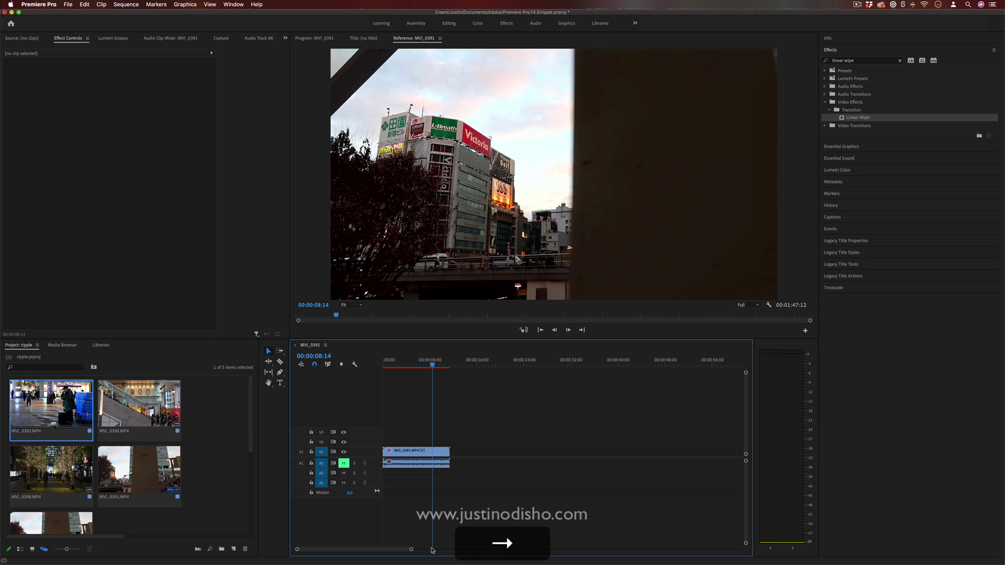
pyautogui.press('F1')
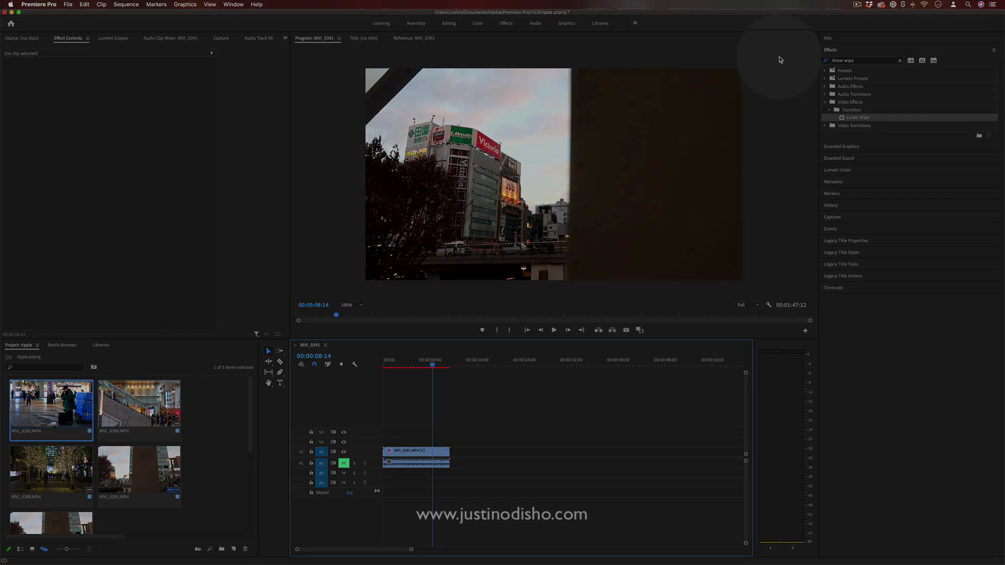
pyautogui.press('Left')
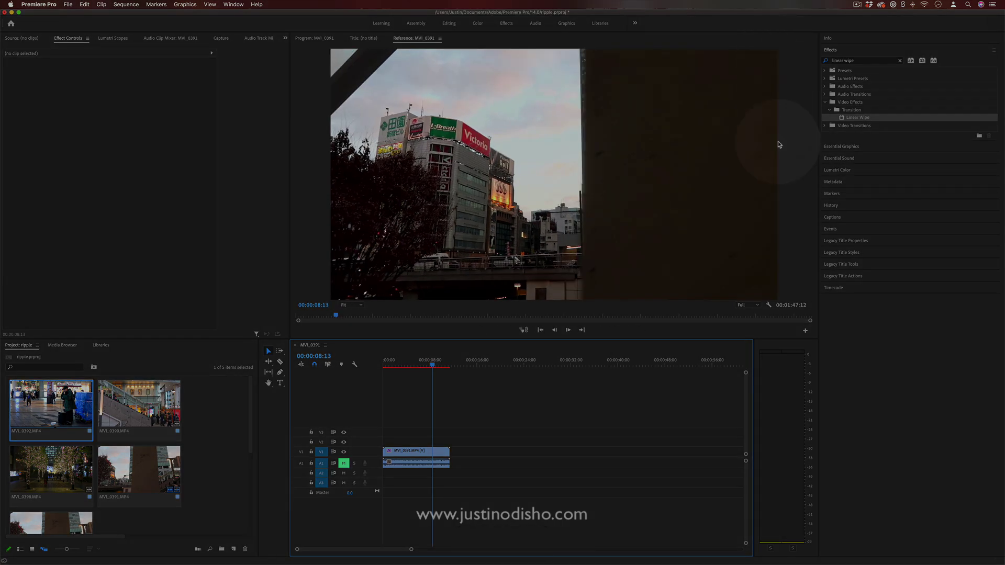
pyautogui.press('F1')
# Step: Enable keyframing for Linear Wipe's Transition Completion and Wipe Angle on the clip, and set Feather to 3
pyautogui.click(423, 453)
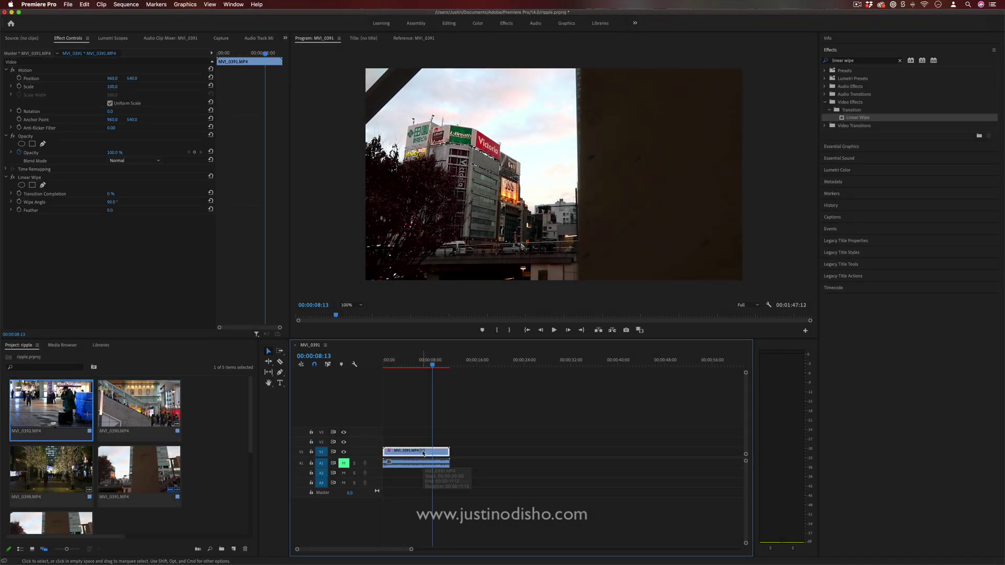
pyautogui.click(29, 178)
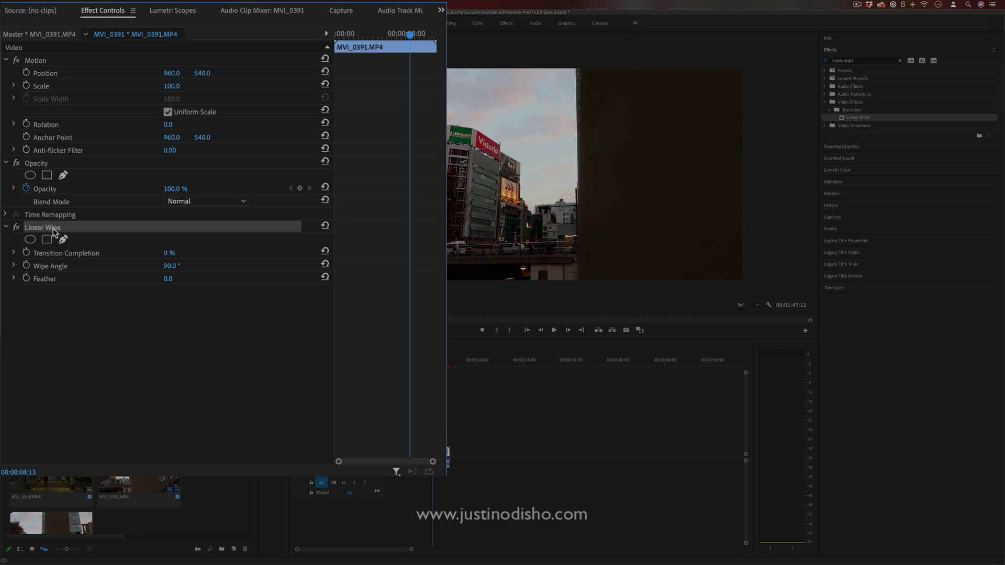
pyautogui.click(26, 252)
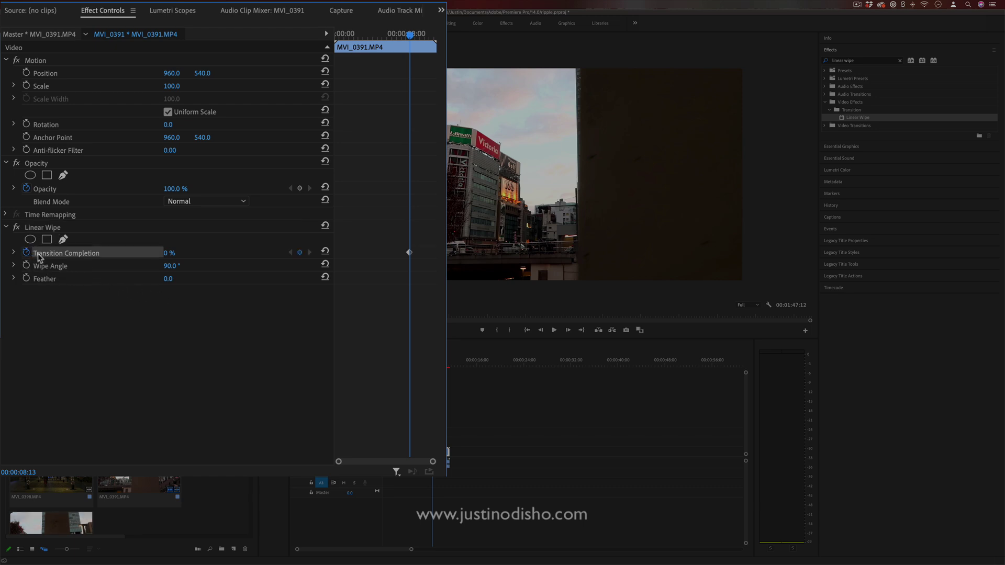
pyautogui.click(26, 265)
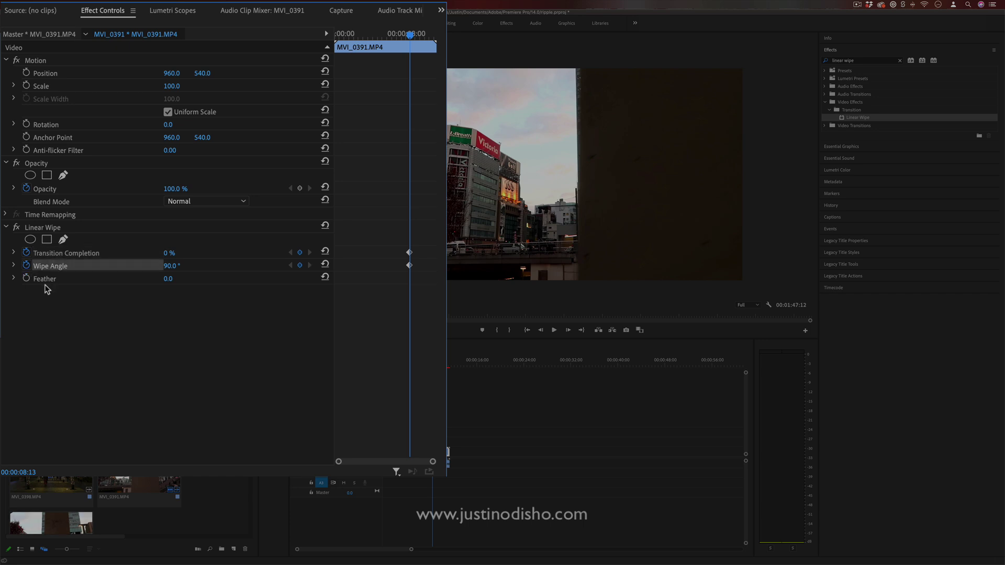
pyautogui.click(169, 281)
pyautogui.write('3')
pyautogui.press('Return')
# Step: Set the Wipe Angle to 269° using a partial wipe as a guide, and return Transition Completion to 0%
pyautogui.moveTo(169, 253); pyautogui.dragTo(199, 252)
pyautogui.moveTo(111, 194)
pyautogui.mouseDown()
pyautogui.moveTo(144, 194)
pyautogui.moveTo(91, 194)
pyautogui.moveTo(114, 194)
pyautogui.mouseUp()
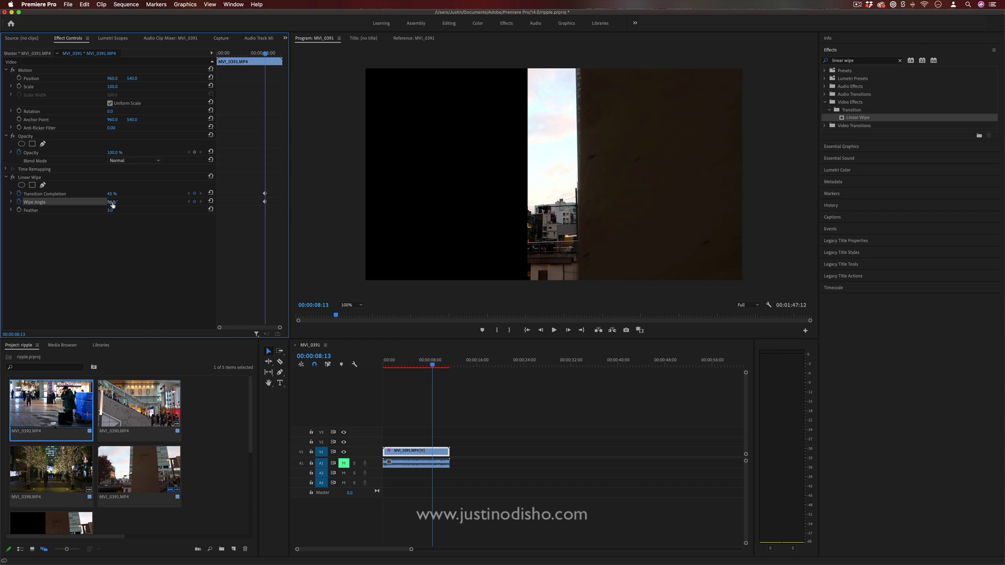
pyautogui.moveTo(112, 202); pyautogui.dragTo(205, 201)
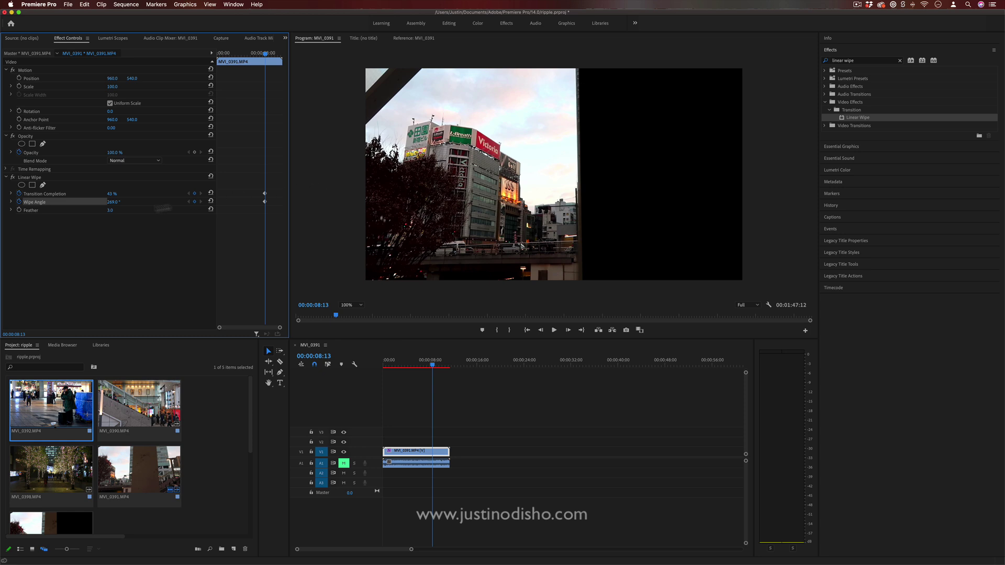
pyautogui.moveTo(111, 196); pyautogui.dragTo(83, 197)
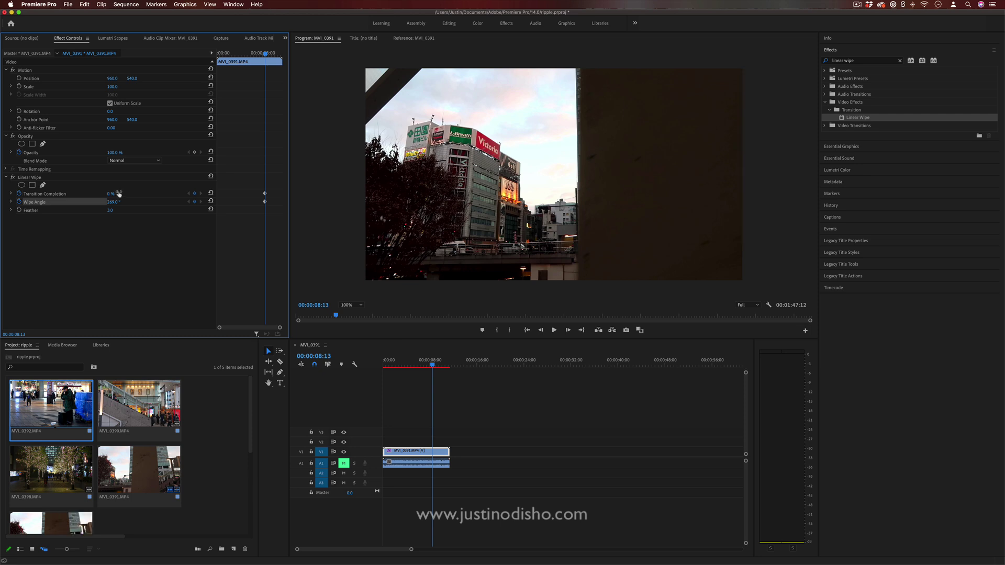
pyautogui.moveTo(273, 184); pyautogui.dragTo(249, 224)
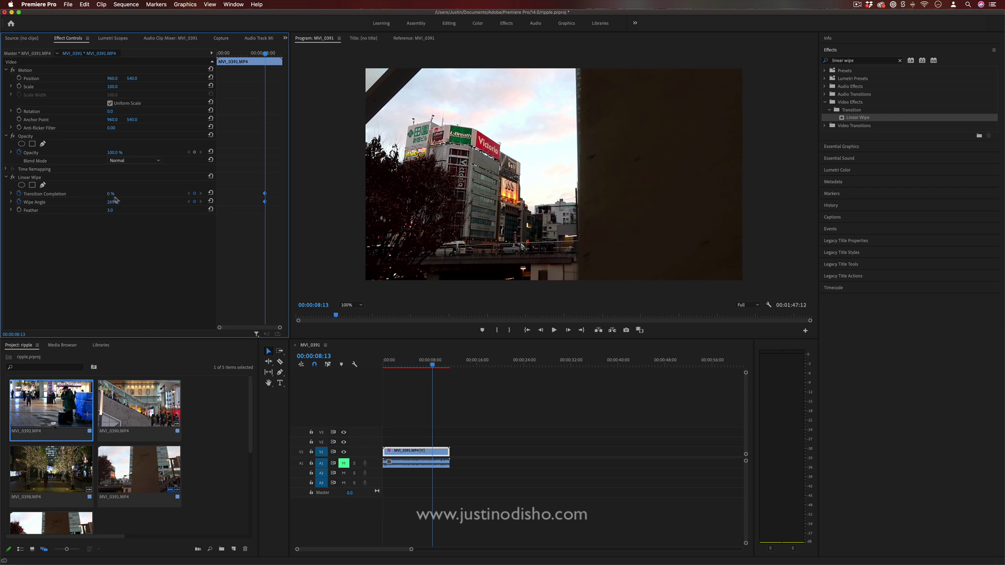
# Step: At 00:00:08:16, keyframe Transition Completion at 9% and Wipe Angle at 263° along the pillar's trailing edge
pyautogui.click(444, 401)
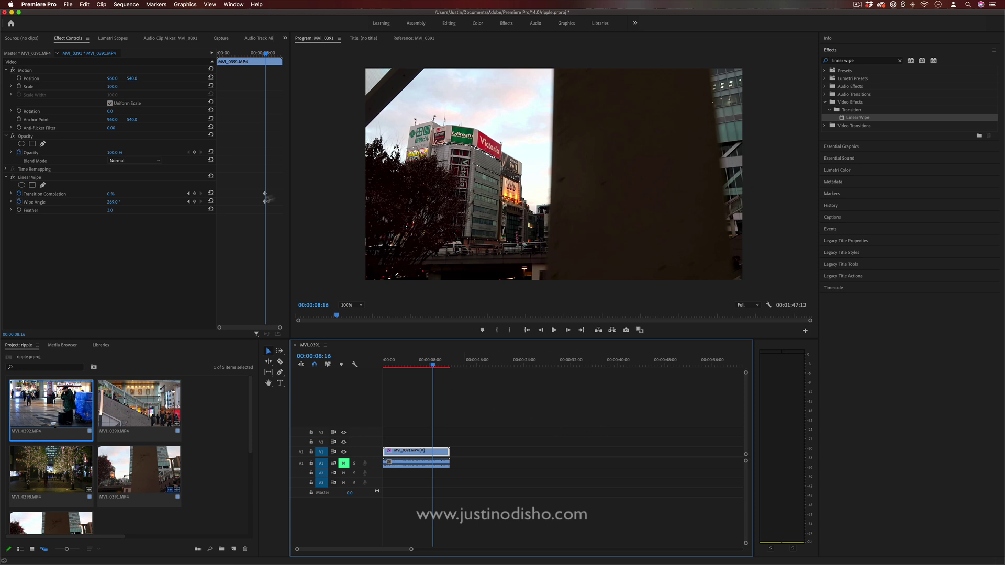
pyautogui.moveTo(280, 328); pyautogui.dragTo(255, 329)
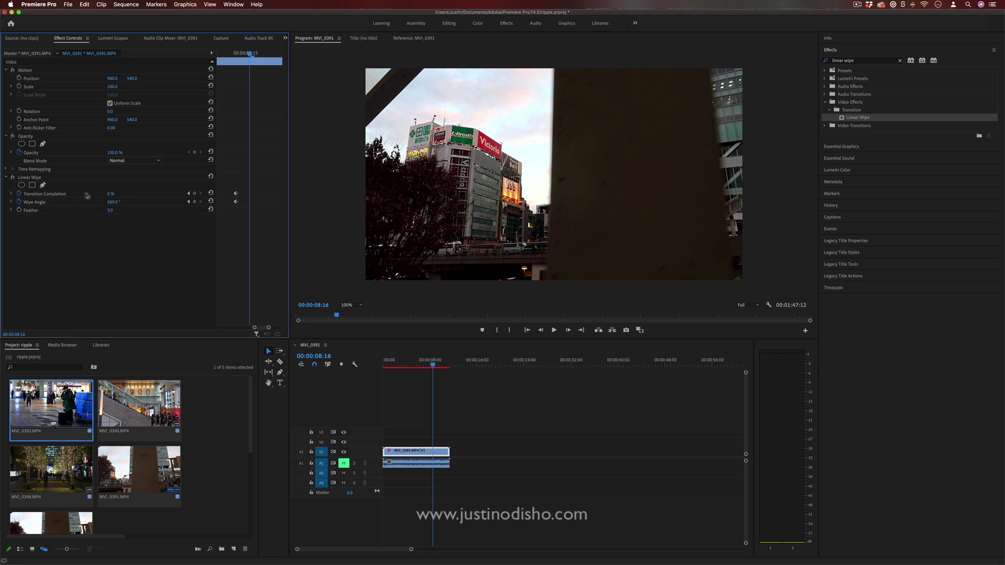
pyautogui.click(111, 194)
pyautogui.press('Up')
pyautogui.press('Up')
pyautogui.press('Up')
pyautogui.press('Up')
pyautogui.press('Up')
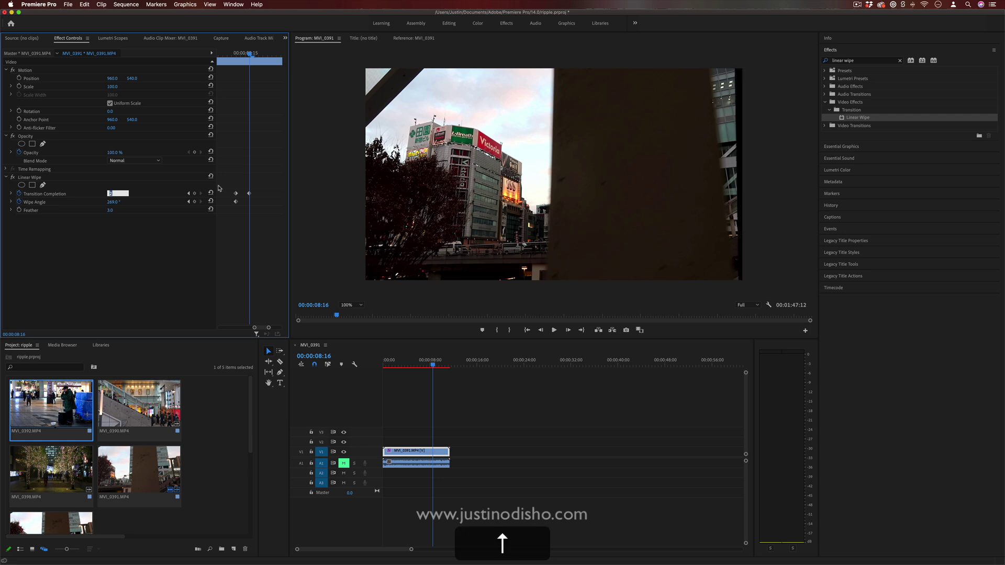
pyautogui.press('Up')
pyautogui.press('Up')
pyautogui.press('Up')
pyautogui.press('Up')
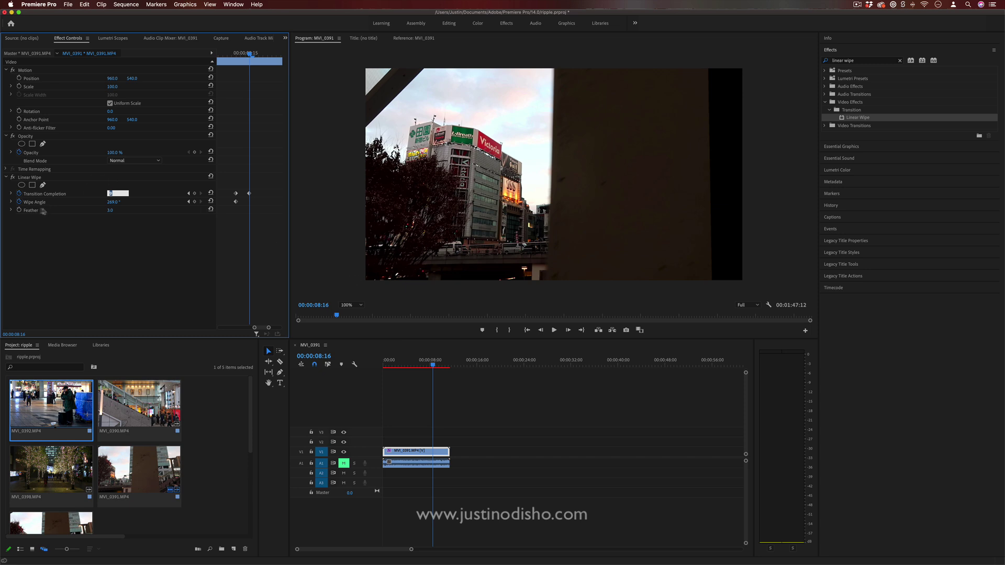
pyautogui.click(116, 202)
pyautogui.click(111, 194)
pyautogui.press('Up')
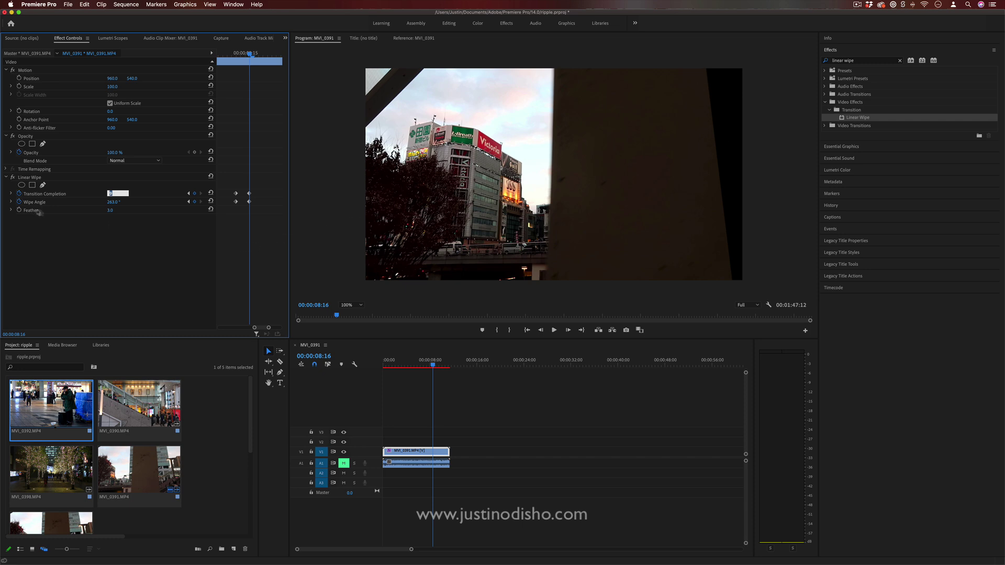
# Step: Set the Linear Wipe's Feather to 4
pyautogui.click(113, 210)
pyautogui.press('Up')
pyautogui.press('Up')
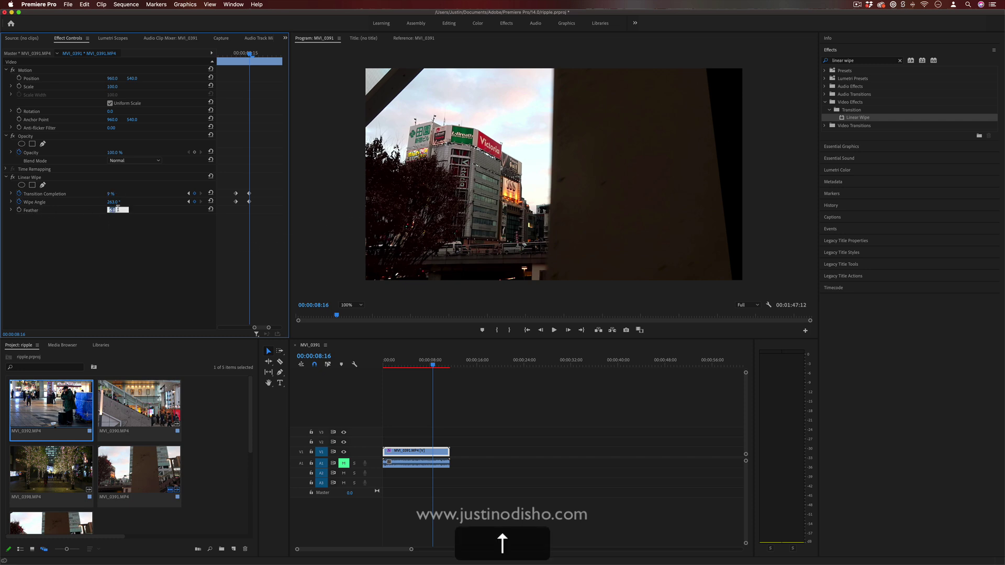
pyautogui.press('Down')
pyautogui.press('Down')
pyautogui.press('Up')
pyautogui.press('Up')
pyautogui.press('Up')
pyautogui.click(147, 238)
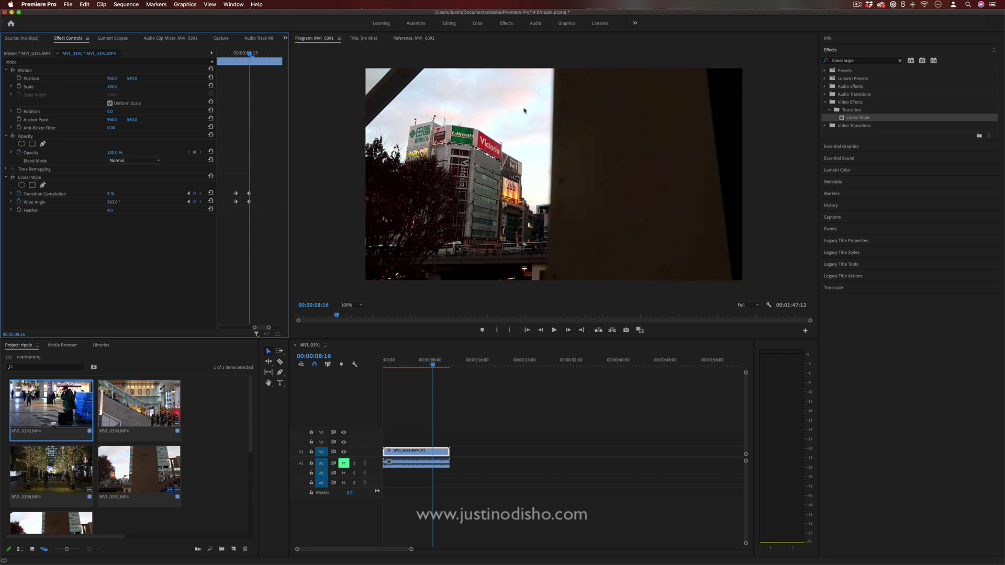
# Step: At 00:00:08:20, keyframe Transition Completion at 20% to hide the scene behind the moving pillar
pyautogui.press('Right')
pyautogui.press('Right')
pyautogui.press('Right')
pyautogui.press('Right')
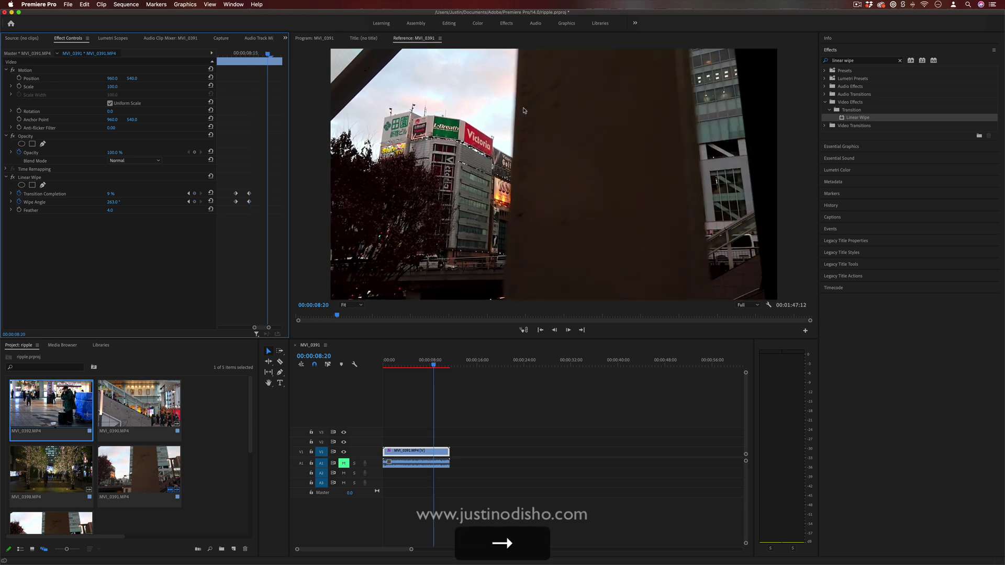
pyautogui.hotkey('shift', '4')
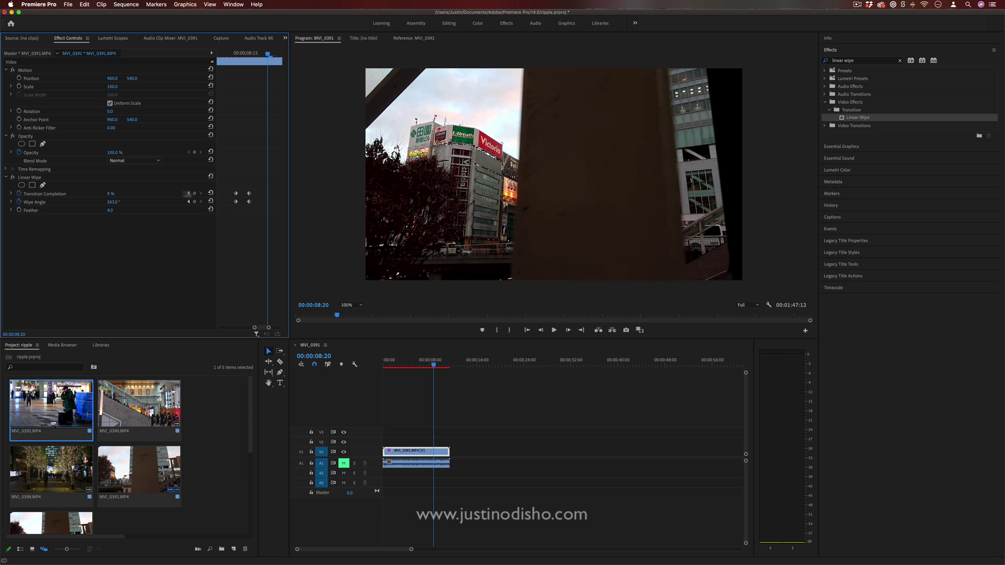
pyautogui.click(108, 194)
pyautogui.press('Up')
pyautogui.press('Up')
pyautogui.press('Up')
pyautogui.press('Up')
pyautogui.press('Up')
pyautogui.press('Up')
pyautogui.press('Up')
pyautogui.press('Up')
pyautogui.press('Up')
pyautogui.press('Up')
pyautogui.press('Up')
pyautogui.press('Up')
pyautogui.press('Up')
pyautogui.press('Up')
pyautogui.press('Up')
pyautogui.press('Up')
pyautogui.press('Up')
pyautogui.press('Up')
pyautogui.press('Up')
pyautogui.press('Up')
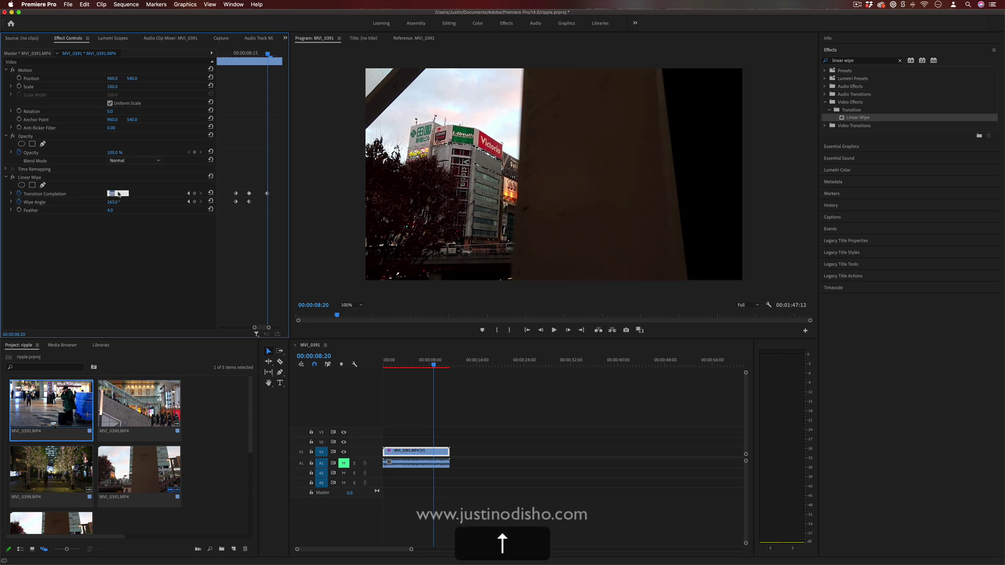
# Step: Set the Wipe Angle to 266° at 00:00:08:20 to match the slant of the pillar's trailing edge
pyautogui.click(113, 202)
pyautogui.press('Up')
pyautogui.press('Up')
pyautogui.press('Up')
pyautogui.press('Up')
pyautogui.press('Up')
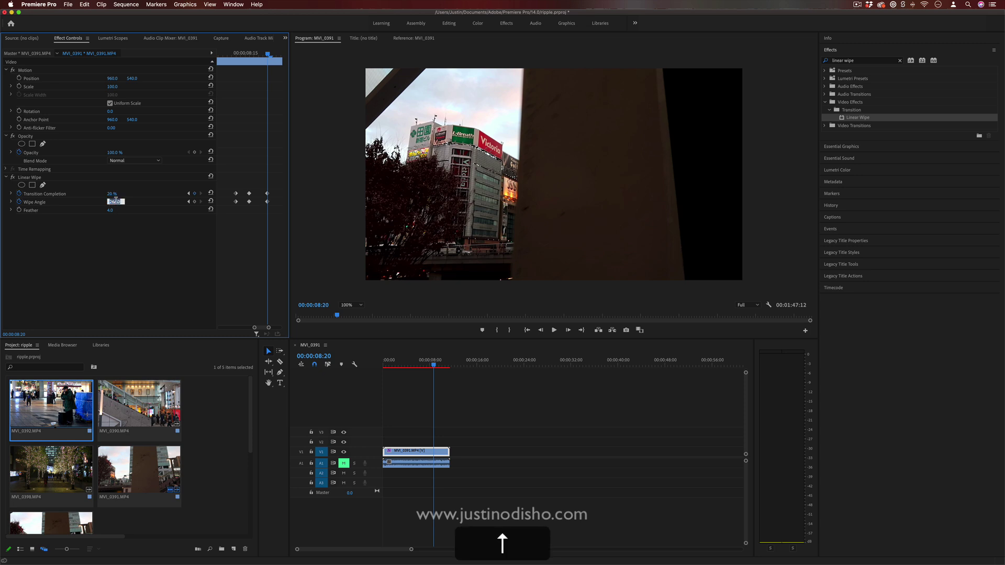
pyautogui.press('Up')
pyautogui.press('Down')
pyautogui.press('Down')
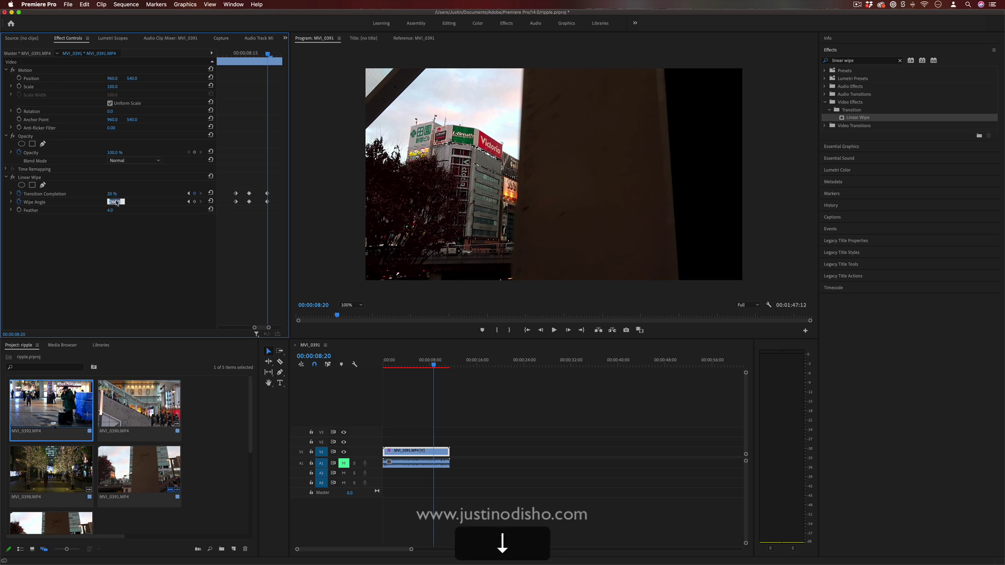
pyautogui.click(258, 75)
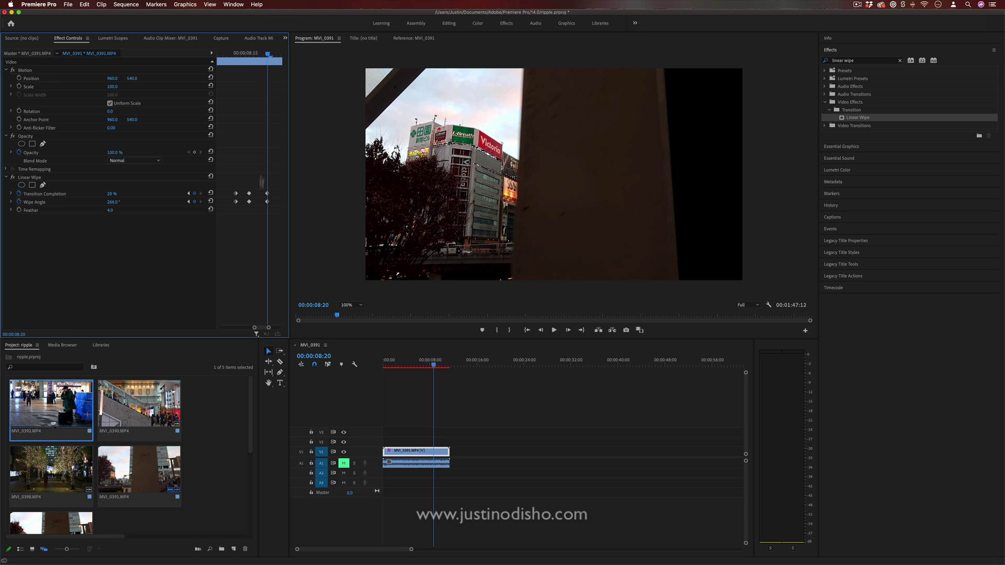
# Step: At 00:00:09:06, keyframe Transition Completion at 47% to hide the scene behind the moving pillar
pyautogui.moveTo(268, 327); pyautogui.dragTo(273, 328)
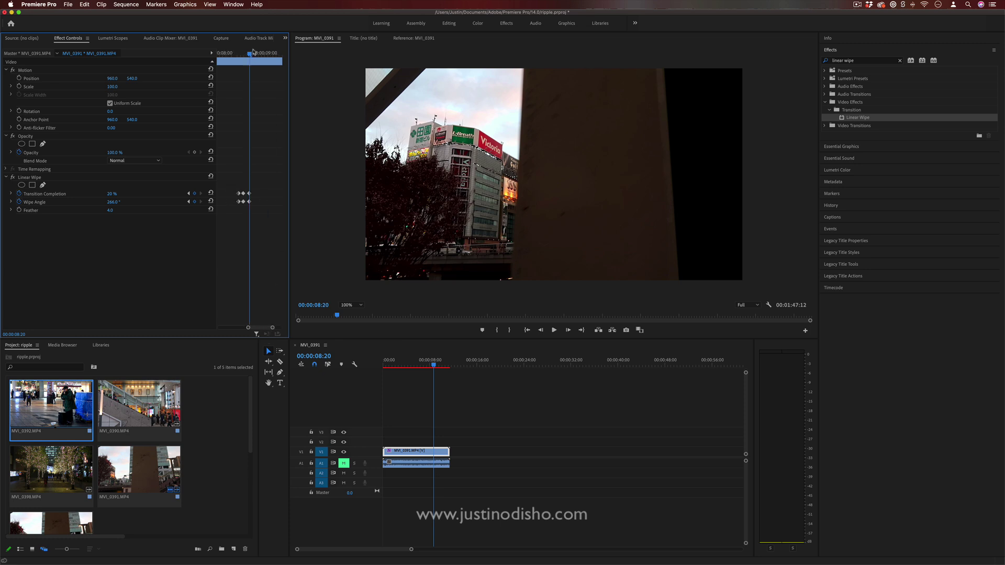
pyautogui.moveTo(254, 53); pyautogui.dragTo(275, 54)
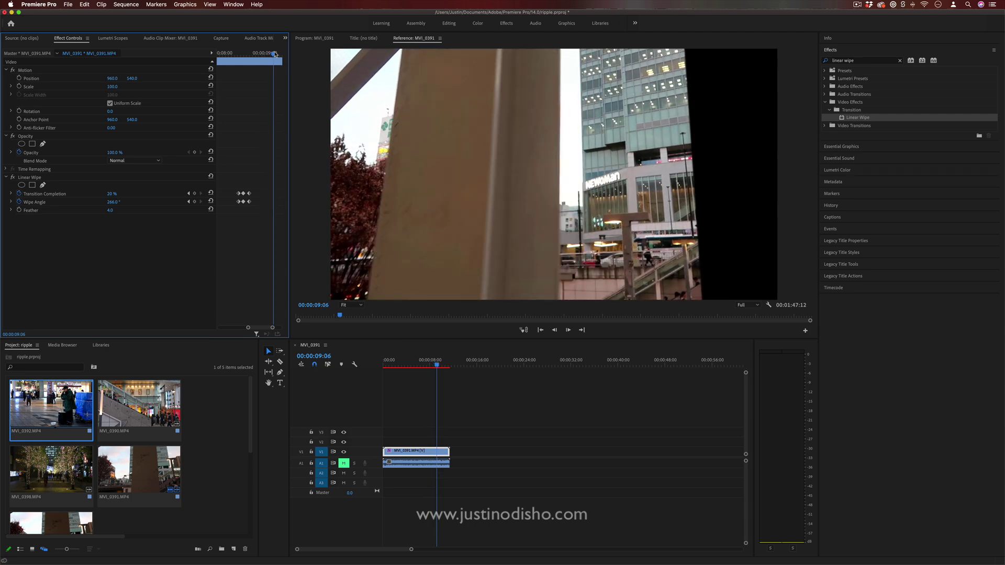
pyautogui.click(117, 193)
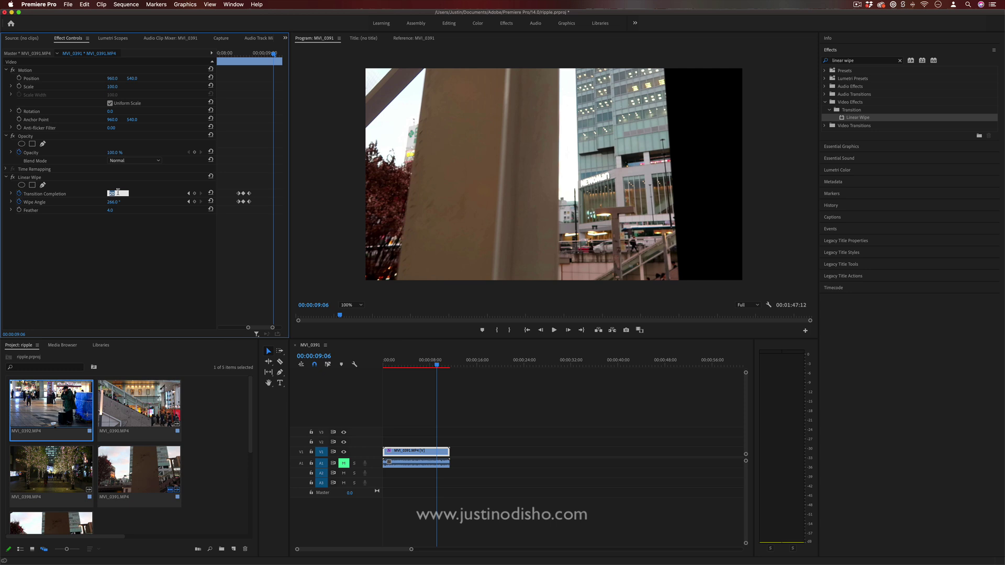
pyautogui.press('Up')
pyautogui.press('Up')
pyautogui.press('Up')
pyautogui.press('Up')
pyautogui.press('Up')
pyautogui.press('Up')
pyautogui.press('Up')
pyautogui.press('Up')
pyautogui.press('Up')
pyautogui.press('Up')
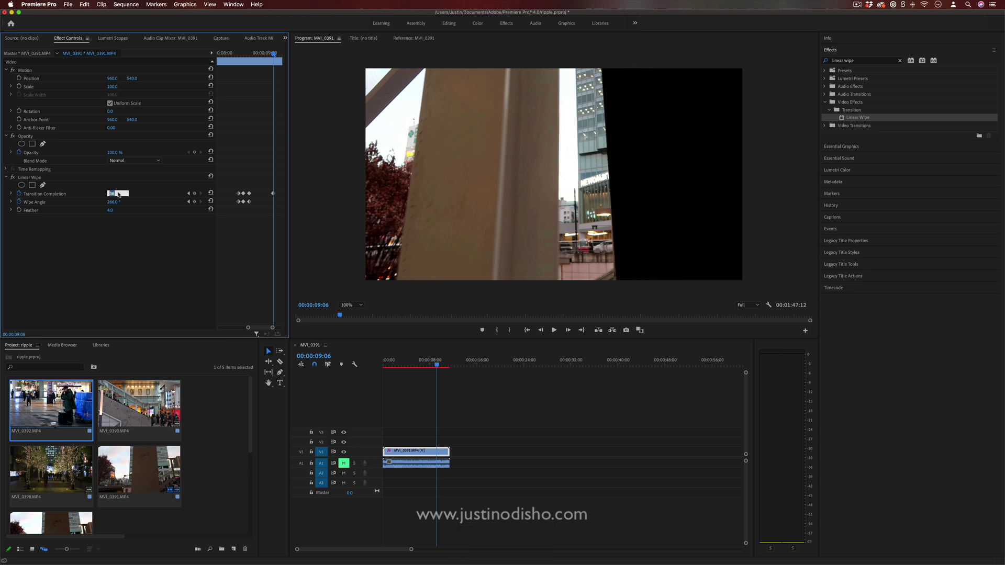
pyautogui.press('Up')
pyautogui.press('Up')
pyautogui.press('Up')
pyautogui.press('Up')
pyautogui.press('Up')
pyautogui.press('Up')
pyautogui.press('Up')
pyautogui.press('Up')
pyautogui.press('Up')
pyautogui.press('Up')
pyautogui.press('Up')
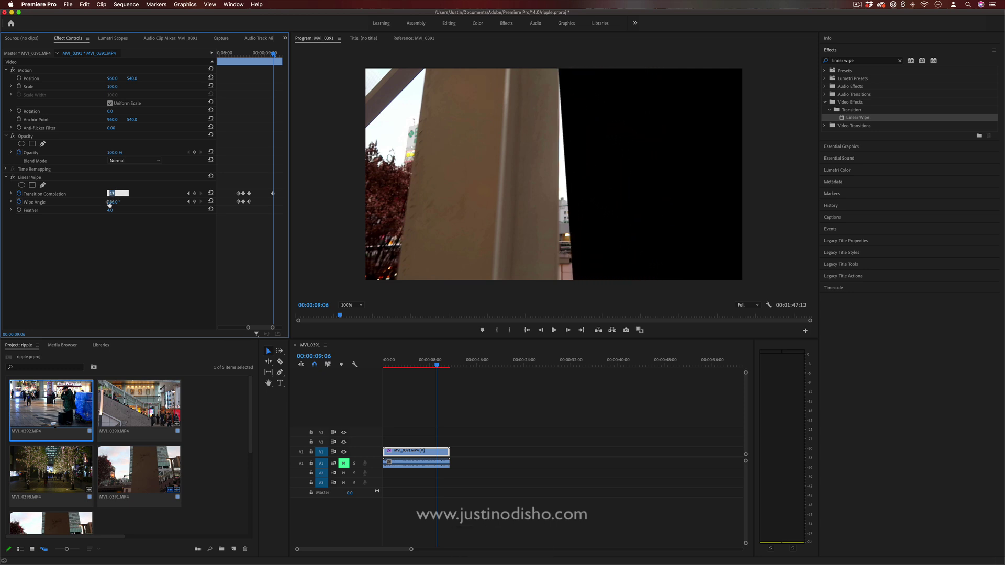
# Step: Set the Wipe Angle to 271° at 00:00:09:06 and raise Transition Completion slightly until the wipe meets the pillar's trailing edge
pyautogui.click(114, 202)
pyautogui.press('Up')
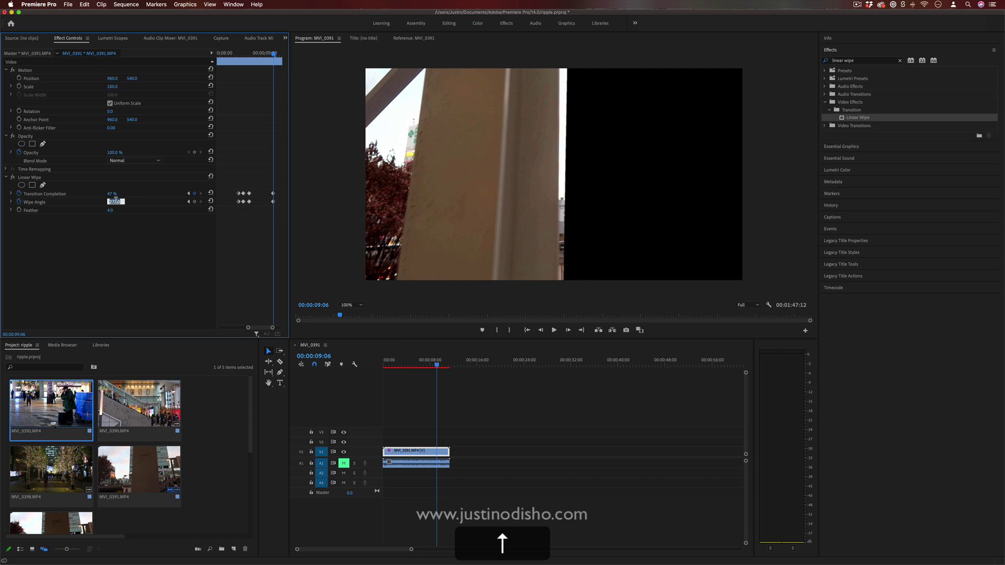
pyautogui.moveTo(111, 193); pyautogui.dragTo(113, 193)
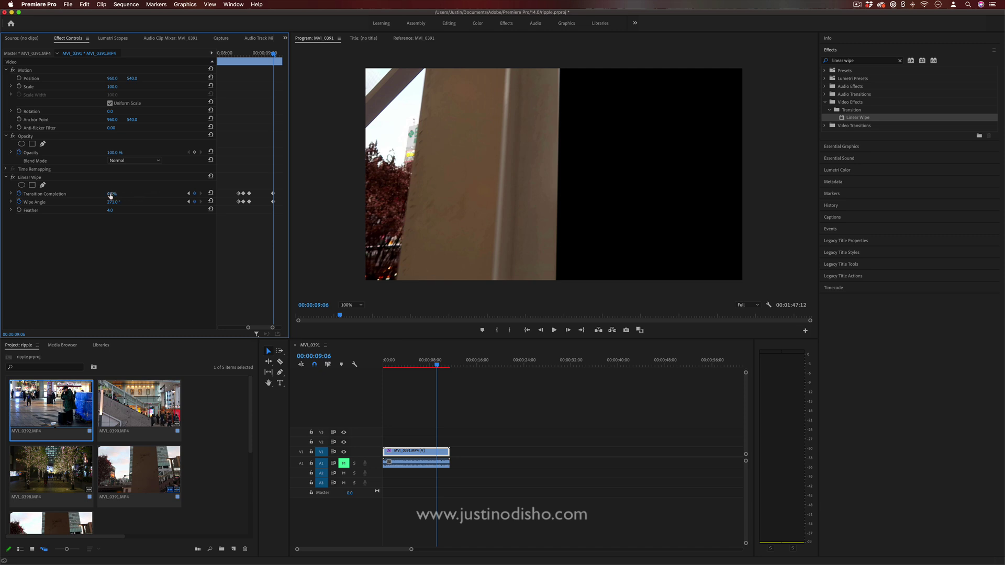
# Step: Keyframe Transition Completion and Wipe Angle along the pillar's trailing edge through 00:00:10:23, ending at 93% and 282°
pyautogui.press('Up')
pyautogui.press('Down')
pyautogui.press('Down')
pyautogui.press('Up')
pyautogui.press('Down')
pyautogui.moveTo(111, 193); pyautogui.dragTo(117, 194)
pyautogui.click(114, 202)
pyautogui.press('Down')
pyautogui.click(117, 193)
pyautogui.press('Up')
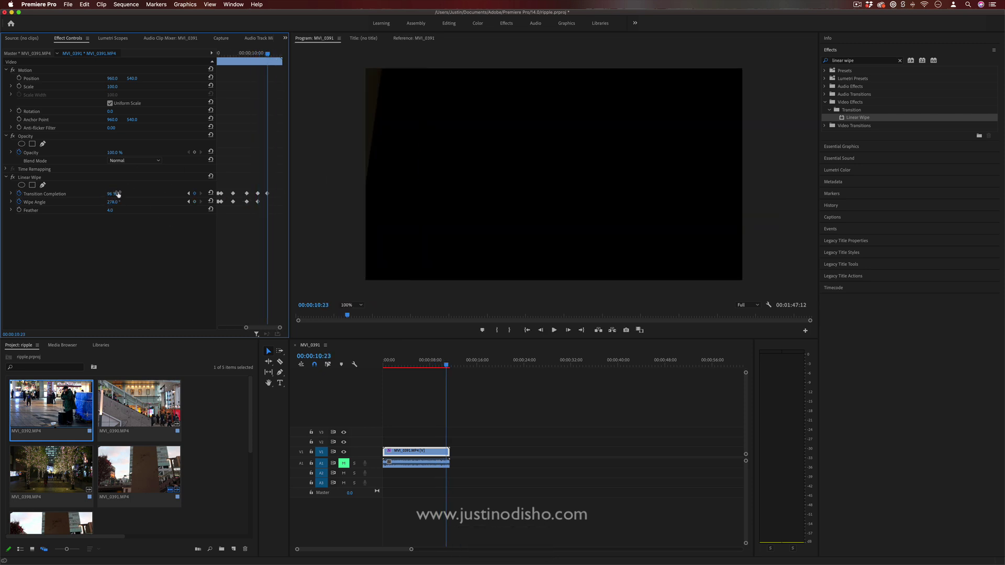
pyautogui.click(117, 194)
pyautogui.press('Down')
# Step: At 00:00:11:08, keyframe Transition Completion at 100% to wipe the clip away completely
pyautogui.moveTo(268, 53); pyautogui.dragTo(282, 55)
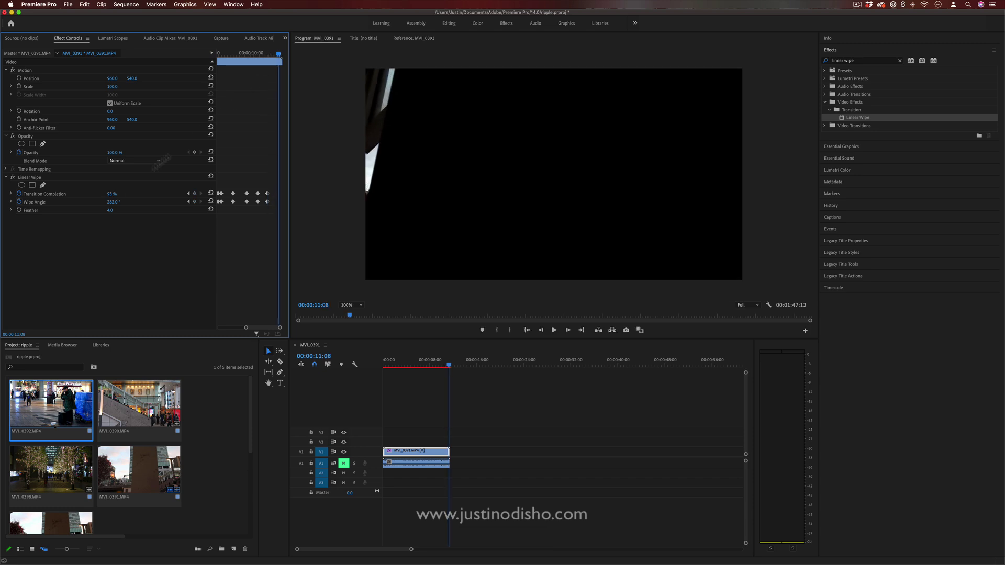
pyautogui.moveTo(111, 195); pyautogui.dragTo(126, 196)
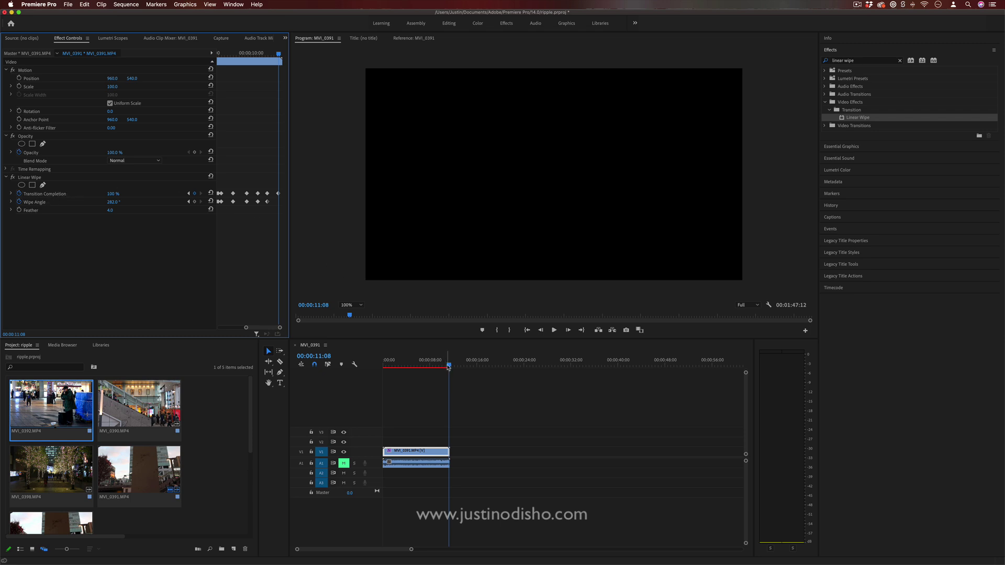
# Step: At 00:00:09:17, add a slightly higher Transition Completion keyframe to close the gap along the pillar's edge
pyautogui.moveTo(448, 366)
pyautogui.mouseDown()
pyautogui.moveTo(414, 366)
pyautogui.moveTo(435, 368)
pyautogui.mouseUp()
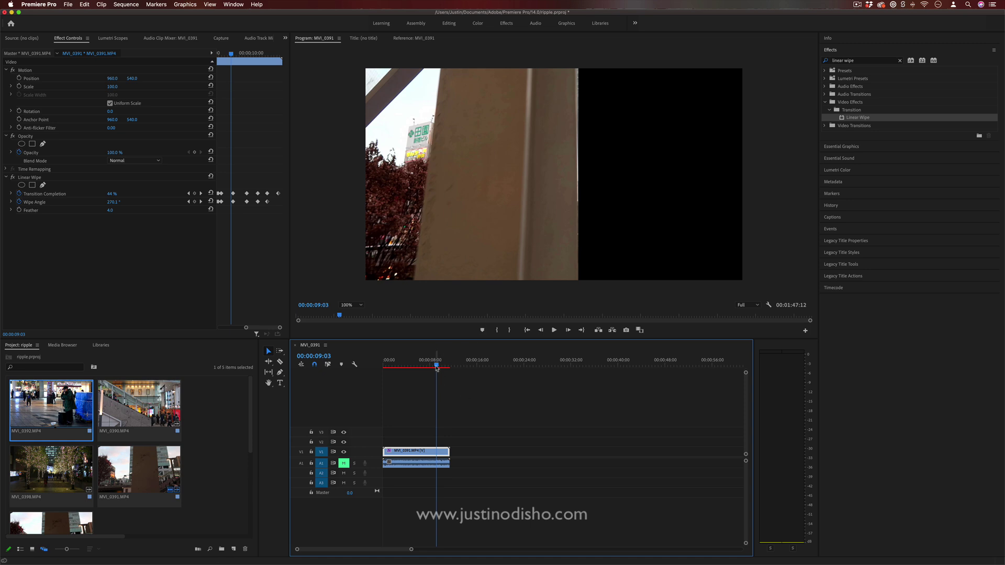
pyautogui.moveTo(437, 368); pyautogui.dragTo(440, 365)
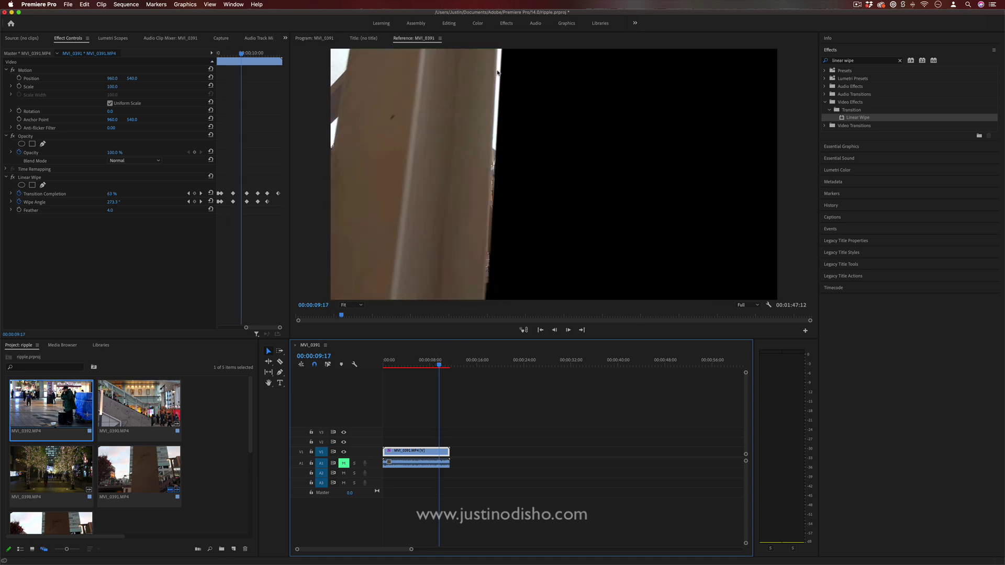
pyautogui.click(113, 193)
pyautogui.press('Up')
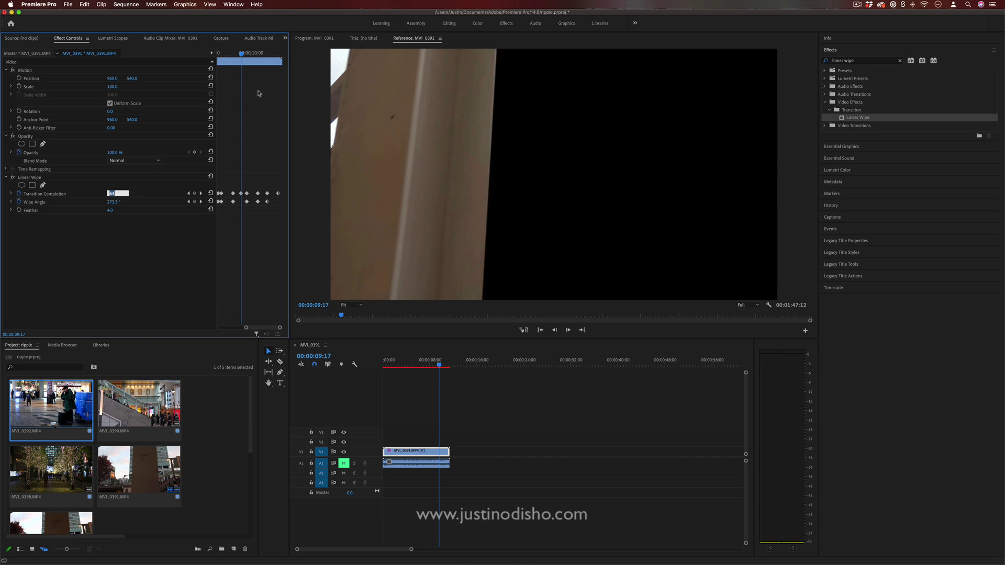
pyautogui.moveTo(246, 56); pyautogui.dragTo(270, 59)
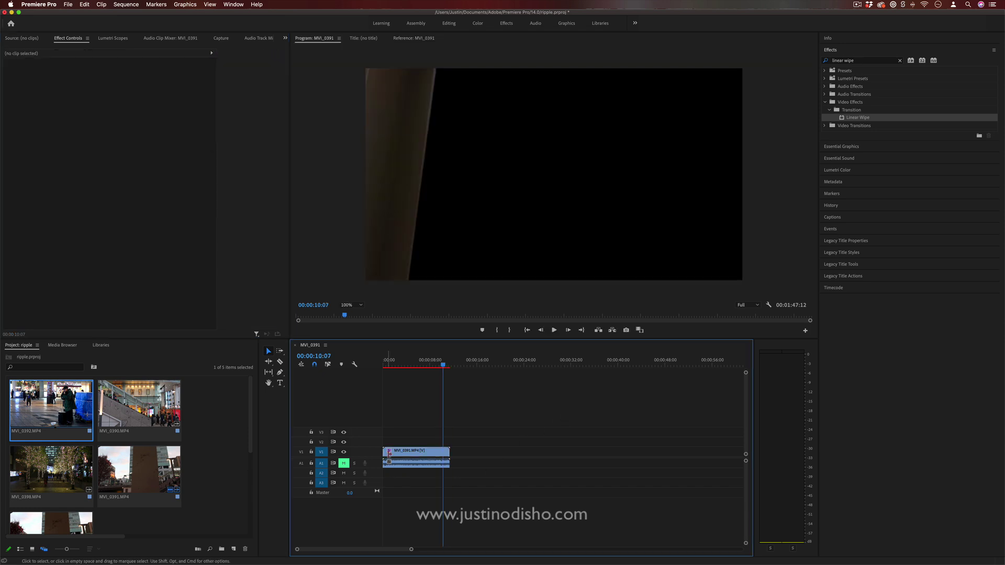
# Step: Move the video of the wiped MVI_0391 clip up to track V2
pyautogui.click(390, 453)
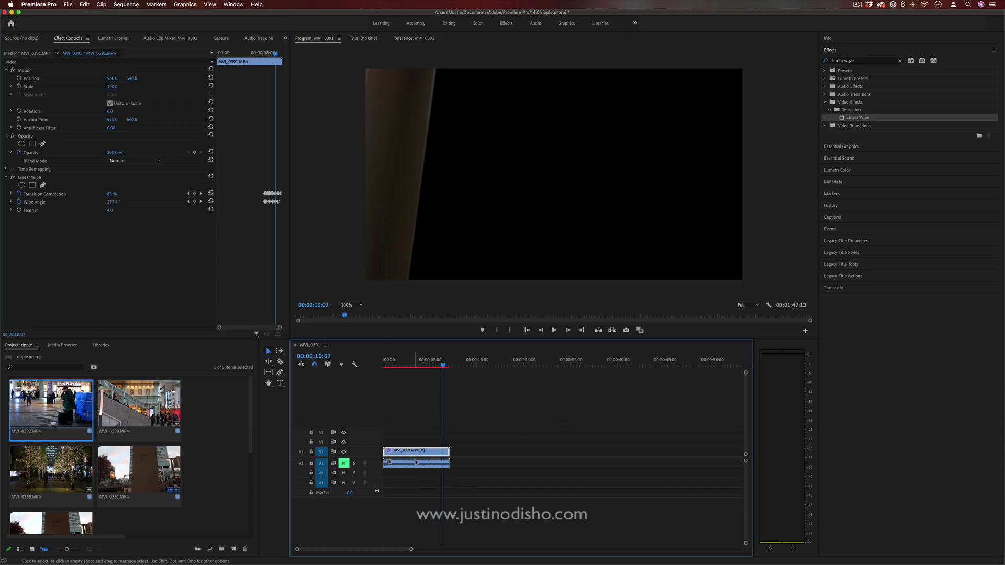
pyautogui.moveTo(443, 365); pyautogui.dragTo(437, 365)
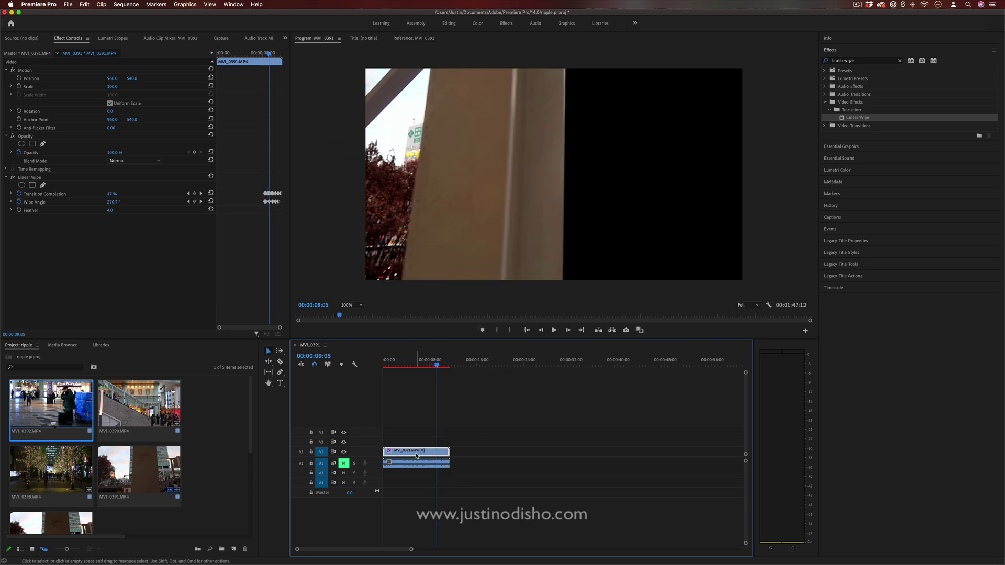
pyautogui.moveTo(416, 454); pyautogui.dragTo(416, 443)
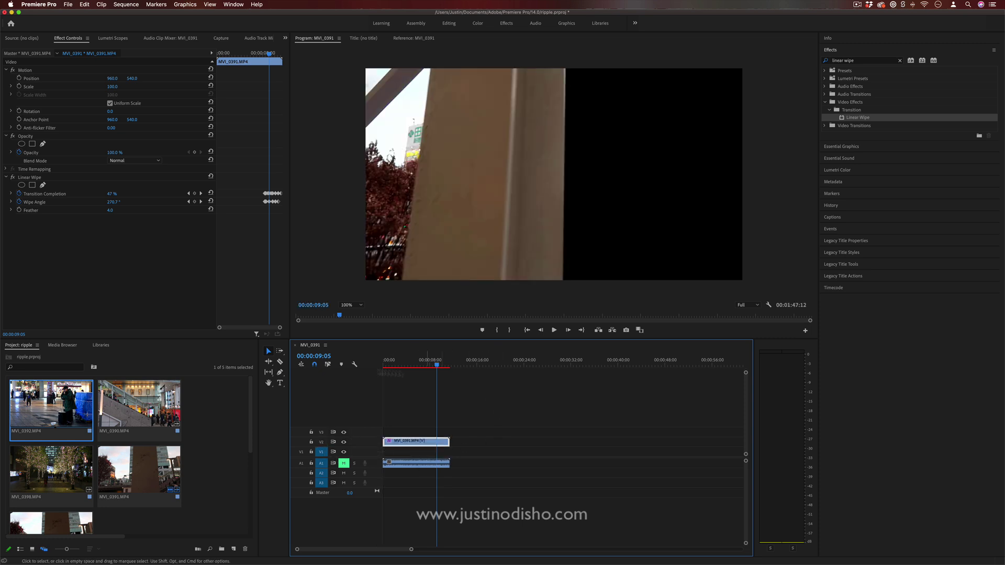
# Step: Place MVI_0392.MP4 on track V1 beneath the wiped clip and delete the audio on A1
pyautogui.moveTo(75, 407); pyautogui.dragTo(426, 456)
pyautogui.keyDown('alt'); pyautogui.click(434, 463); pyautogui.keyUp('alt')
pyautogui.press('BackSpace')
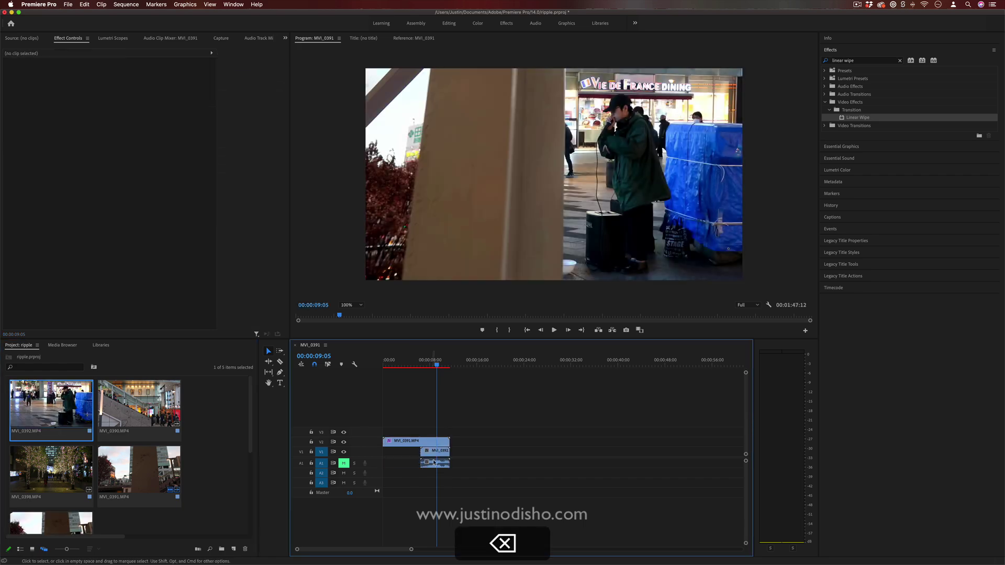
# Step: Shift the MVI_0392 clip on V1 to start at 00:00:08:13, where the wipe begins
pyautogui.moveTo(417, 362); pyautogui.dragTo(434, 365)
pyautogui.moveTo(431, 454); pyautogui.dragTo(439, 456)
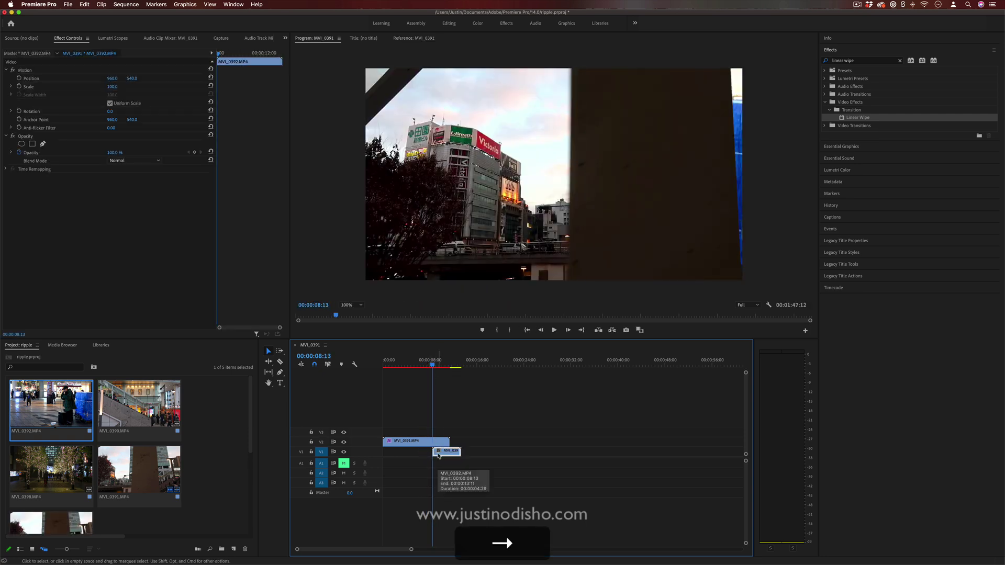
# Step: Review the pillar wipe frame by frame from 00:00:08:13 and play it through to the second scene
pyautogui.press('Right')
pyautogui.press('Right')
pyautogui.press('Right')
pyautogui.press('Right')
pyautogui.press('Right')
pyautogui.press('Right')
pyautogui.press('Right')
pyautogui.press('Right')
pyautogui.press('Right')
pyautogui.press('Right')
pyautogui.press('Right')
pyautogui.press('Right')
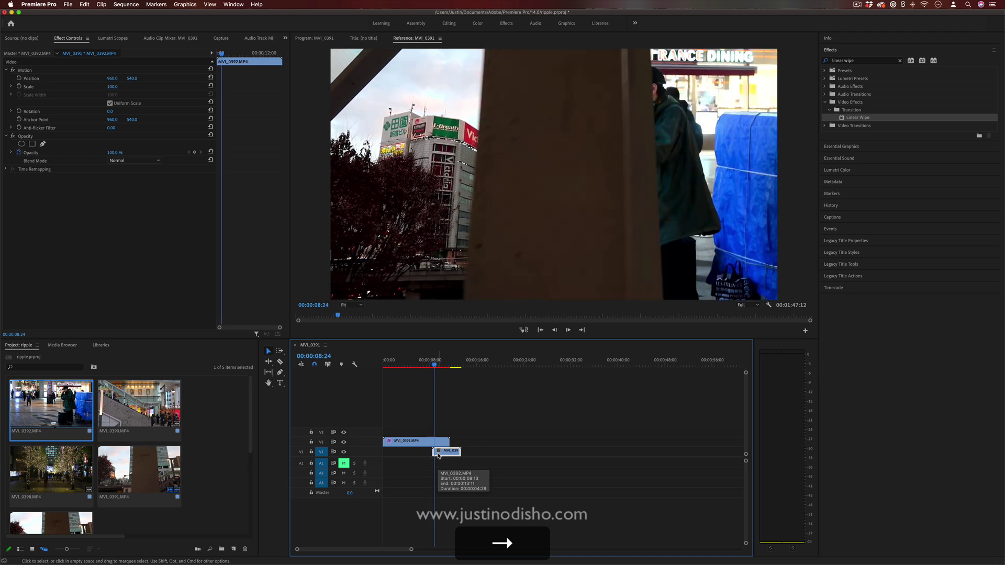
pyautogui.press('Right')
pyautogui.press('Right')
pyautogui.press('Right')
pyautogui.press('Right')
pyautogui.press('Right')
pyautogui.press('Right')
pyautogui.press('Right')
pyautogui.press('Right')
pyautogui.press('Right')
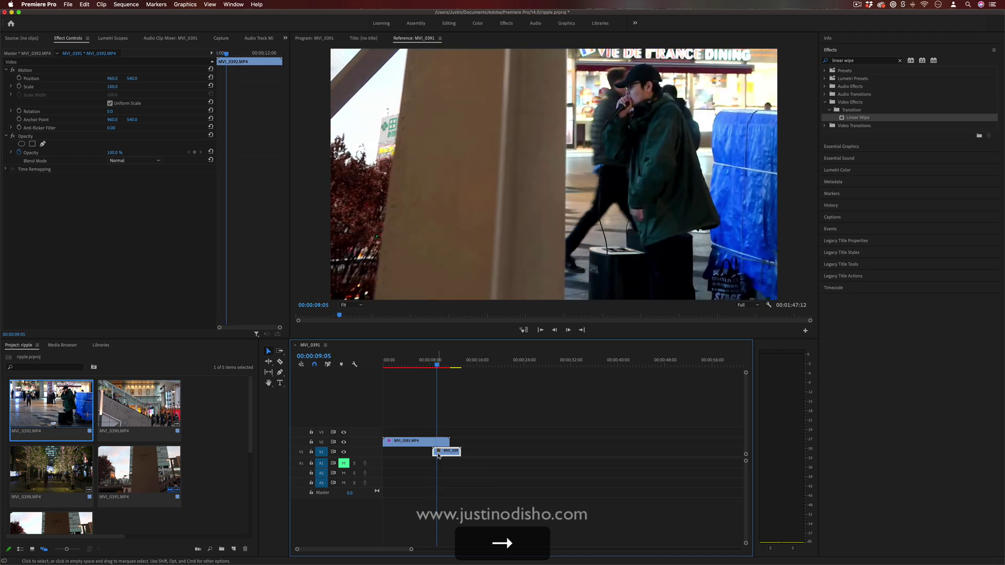
pyautogui.press('Right')
pyautogui.press('Right')
pyautogui.press('Right')
pyautogui.press('Right')
pyautogui.press('Right')
pyautogui.press('Right')
pyautogui.press('Right')
pyautogui.press('Right')
pyautogui.press('Right')
pyautogui.press('Right')
pyautogui.press('Right')
pyautogui.press('Right')
pyautogui.press('Right')
pyautogui.press('Right')
pyautogui.press('Right')
pyautogui.press('Right')
pyautogui.press('Right')
pyautogui.press('Right')
pyautogui.press('Right')
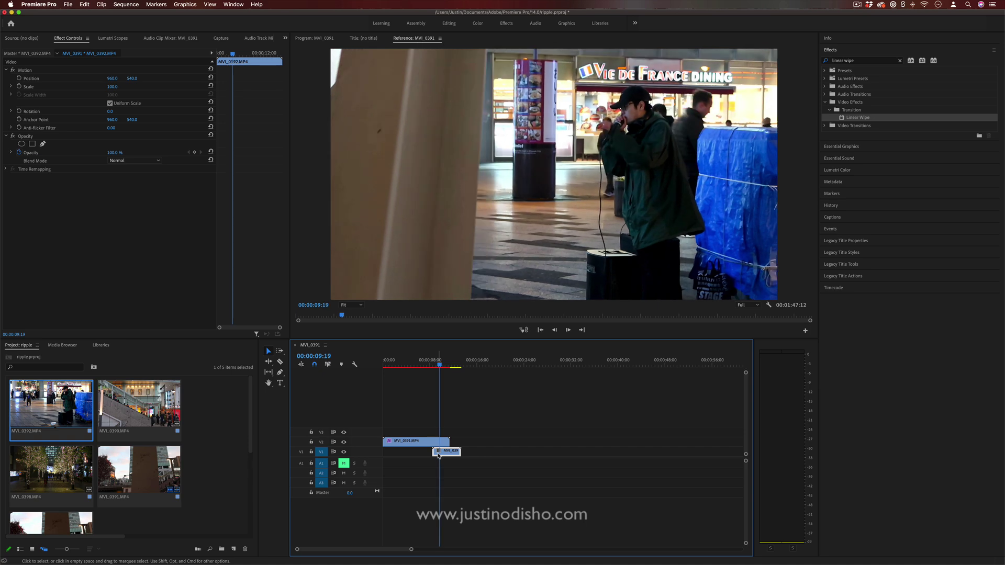
pyautogui.press('space')
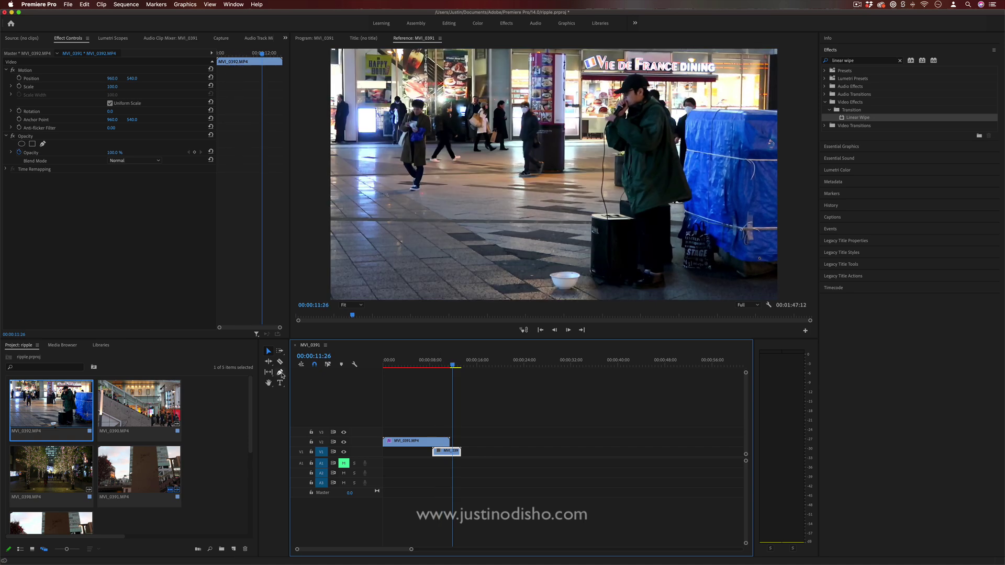
pyautogui.click(448, 361)
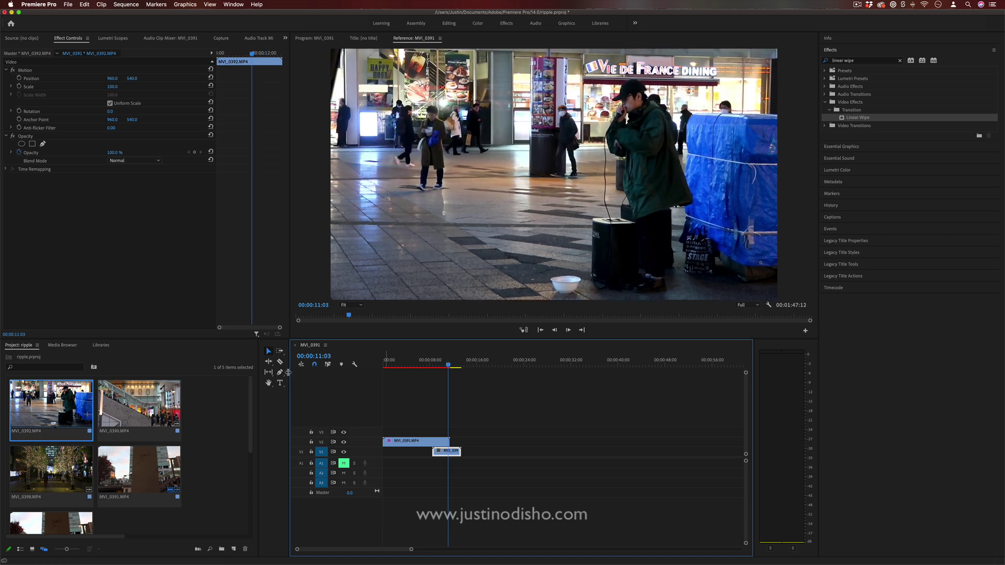